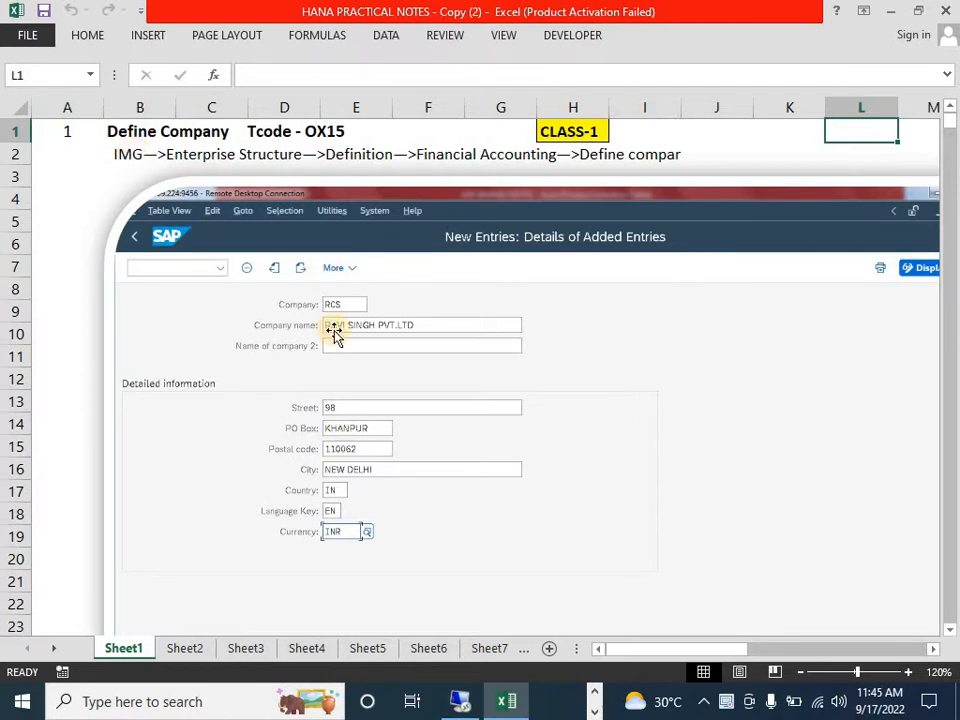
- Review the Define Company heading, IMG path and class label in the notes sheet, and look briefly at the SAP session
{"action": "left_click", "coordinate": [182, 132]}
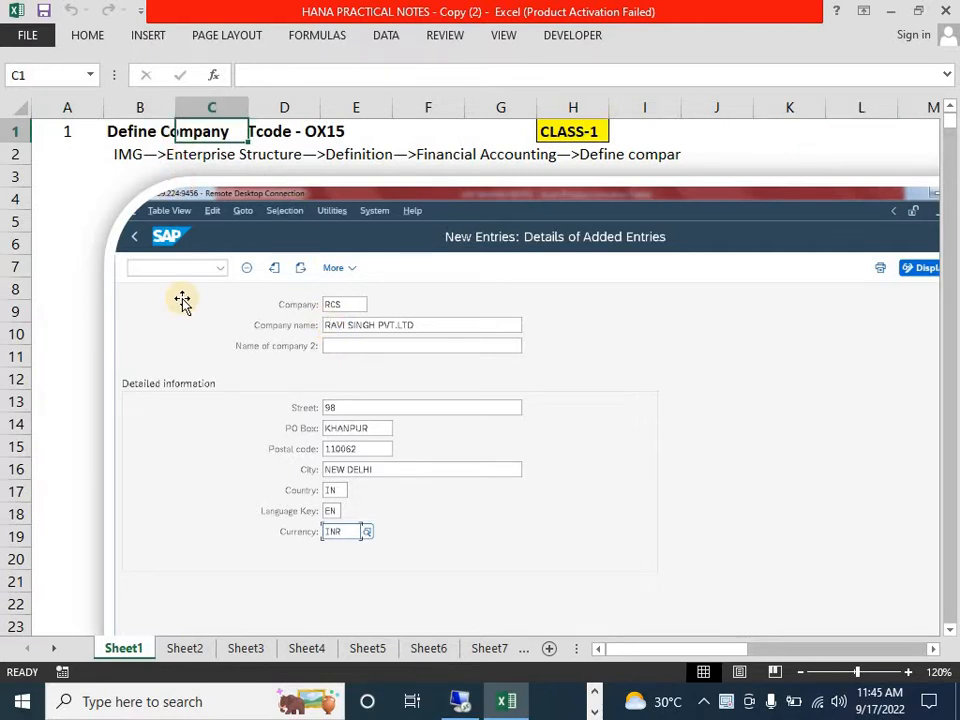
{"action": "key", "text": "Down"}
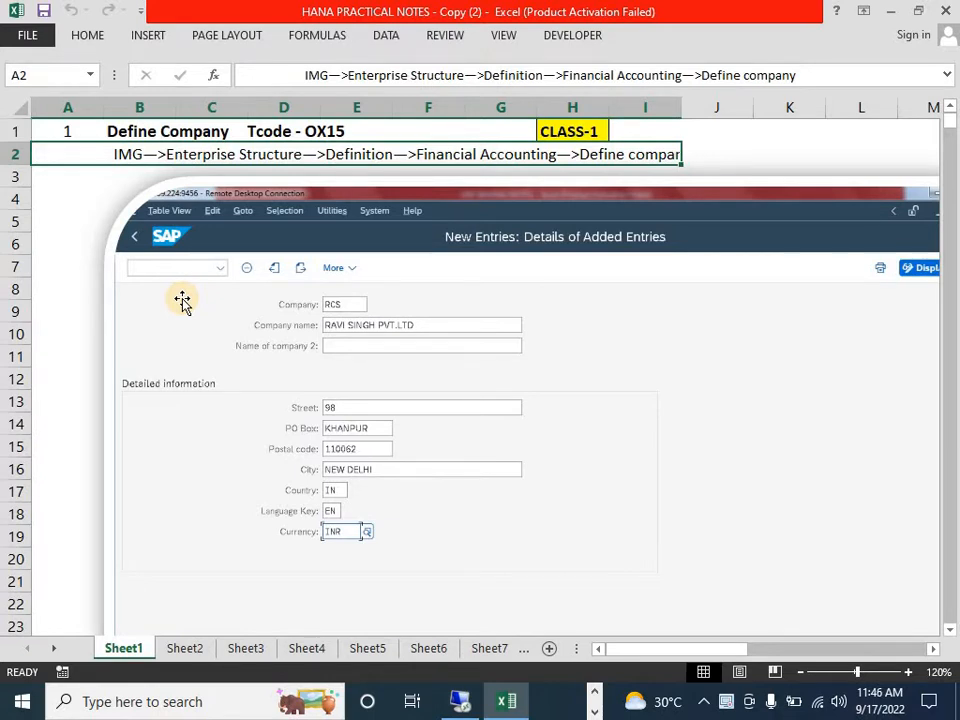
{"action": "key", "text": "Up"}
{"action": "key", "text": "Right"}
{"action": "key", "text": "Right"}
{"action": "key", "text": "Right"}
{"action": "key", "text": "Right"}
{"action": "key", "text": "Right"}
{"action": "key", "text": "Right"}
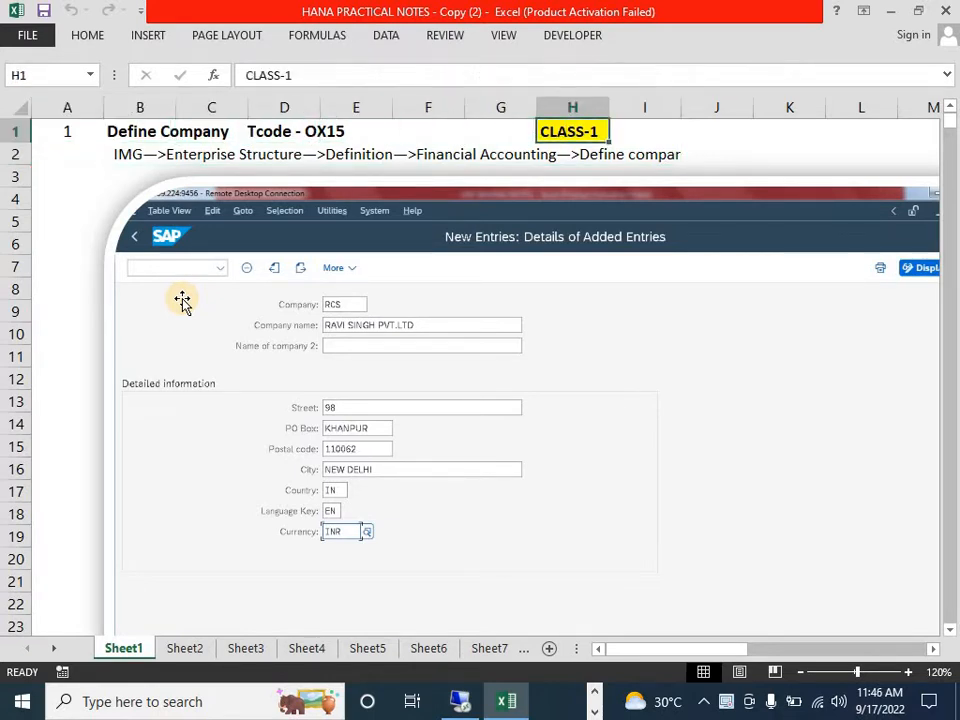
{"action": "key", "text": "Left"}
{"action": "key", "text": "Left"}
{"action": "key", "text": "Left"}
{"action": "key", "text": "Left"}
{"action": "key", "text": "Left"}
{"action": "key", "text": "Left"}
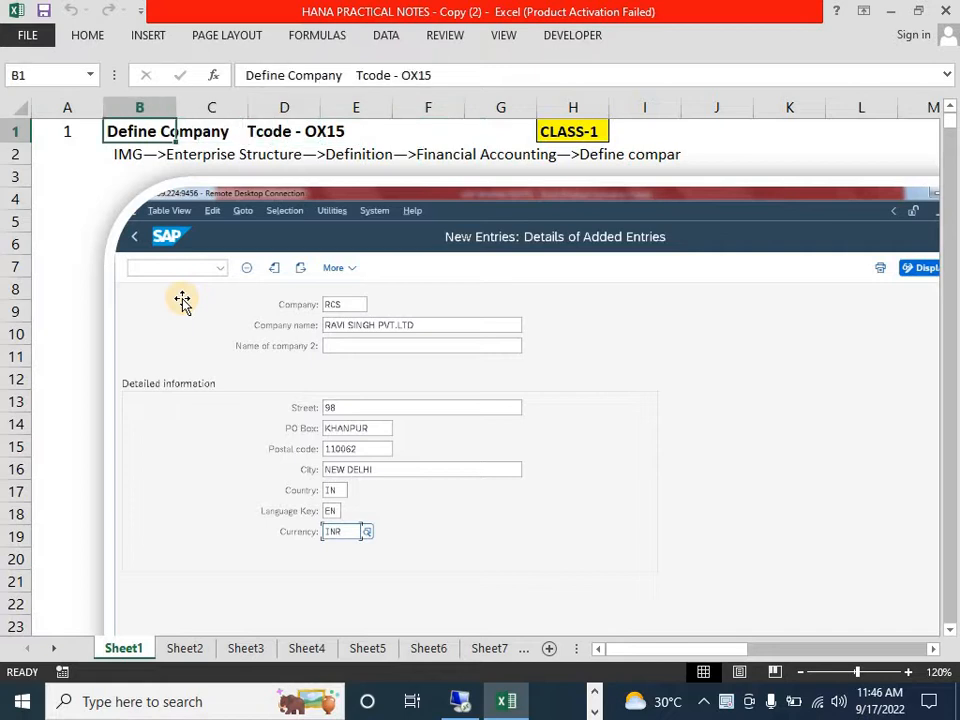
{"action": "left_click", "coordinate": [463, 708]}
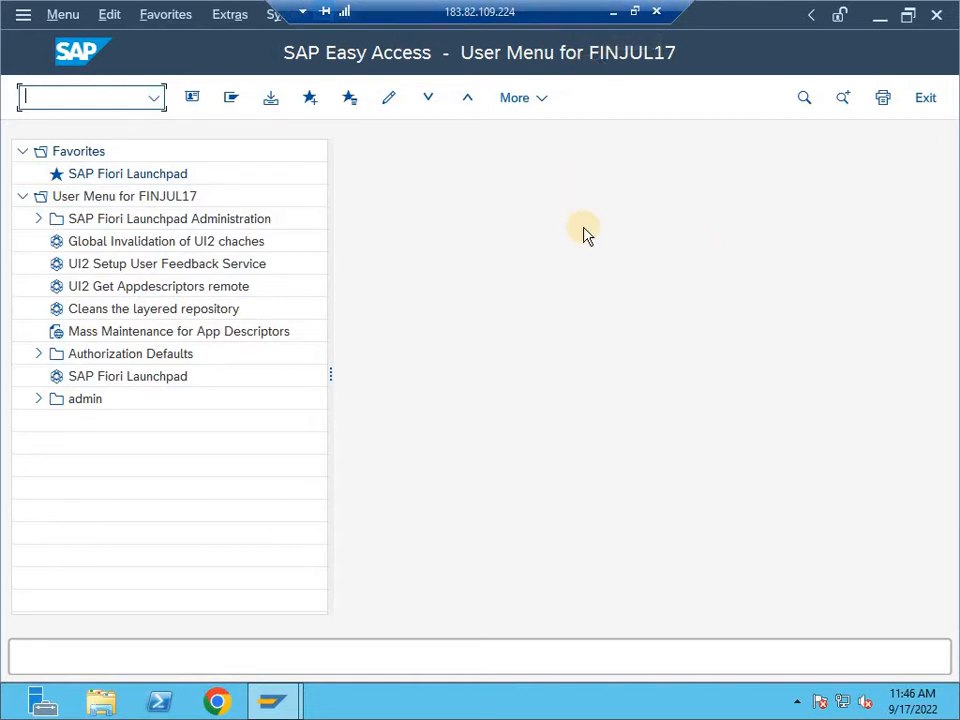
{"action": "left_click", "coordinate": [612, 11]}
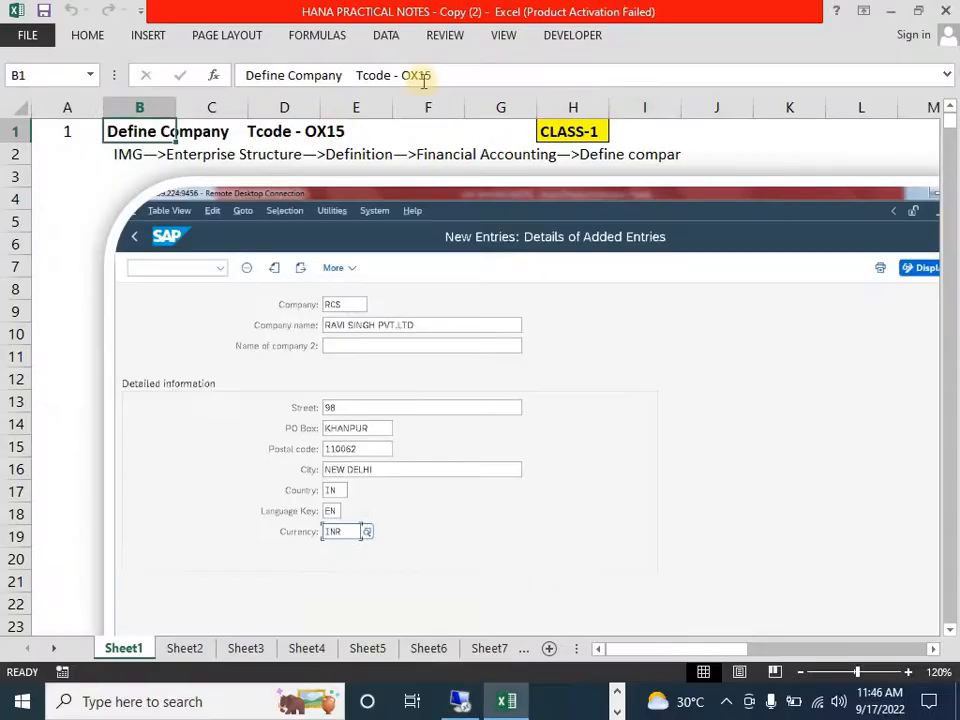
- Fill the merged IMG path cell in row 2 with light green
{"action": "left_click", "coordinate": [221, 180]}
{"action": "left_click", "coordinate": [242, 154]}
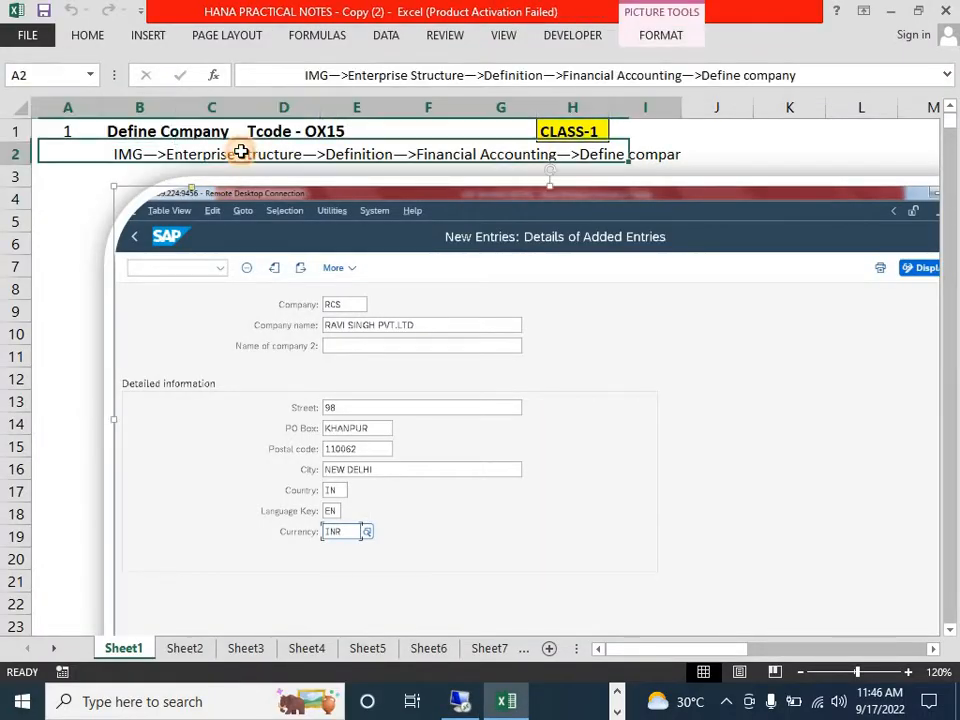
{"action": "left_click", "coordinate": [82, 35]}
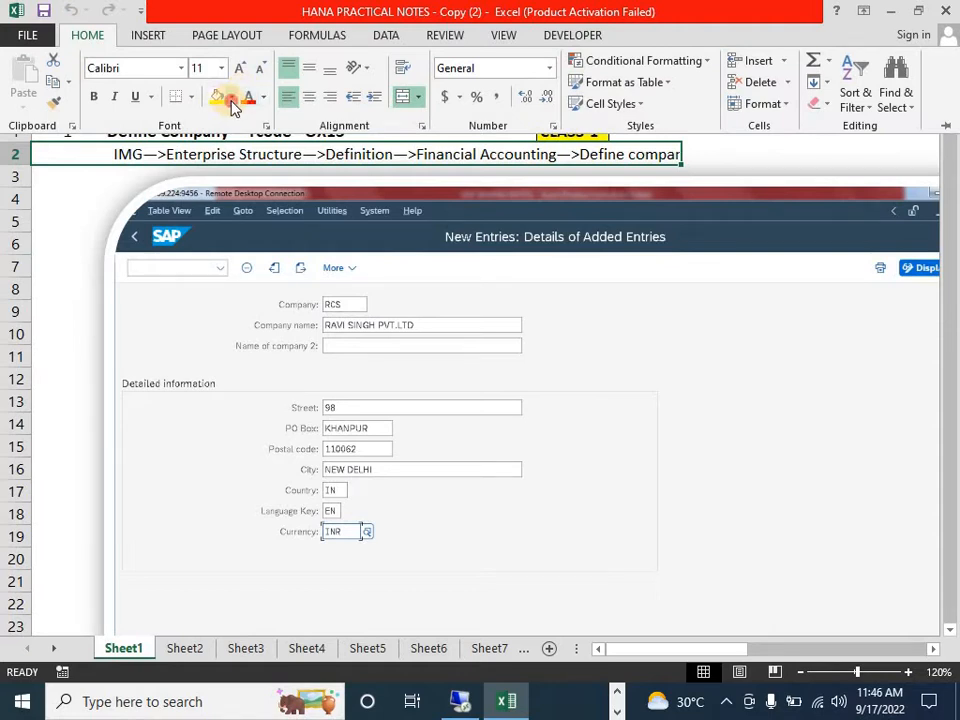
{"action": "left_click", "coordinate": [232, 100]}
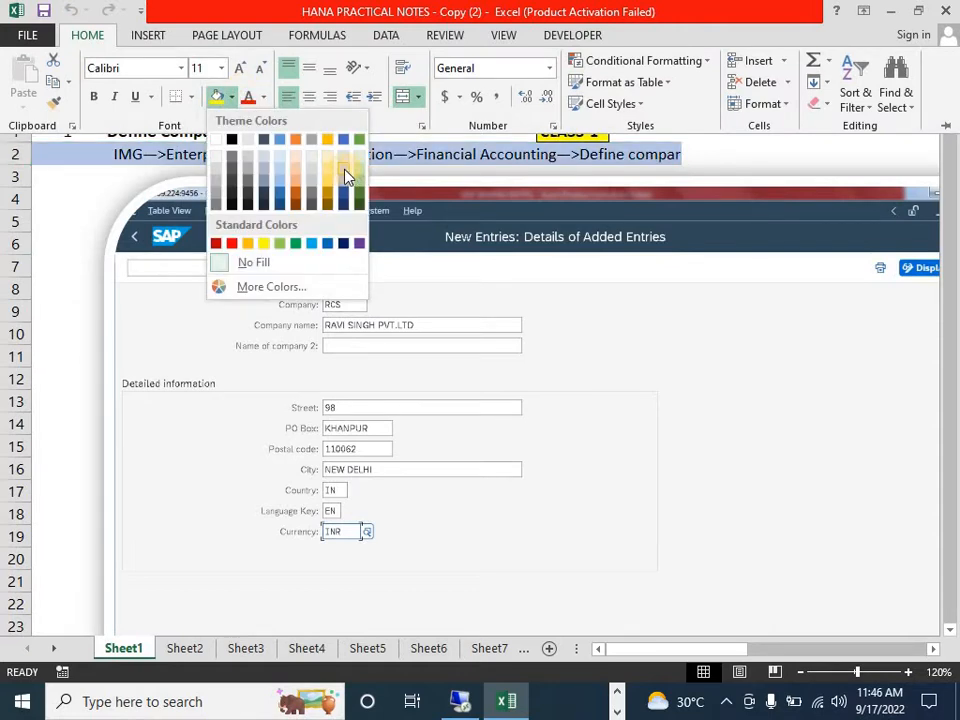
{"action": "left_click", "coordinate": [358, 166]}
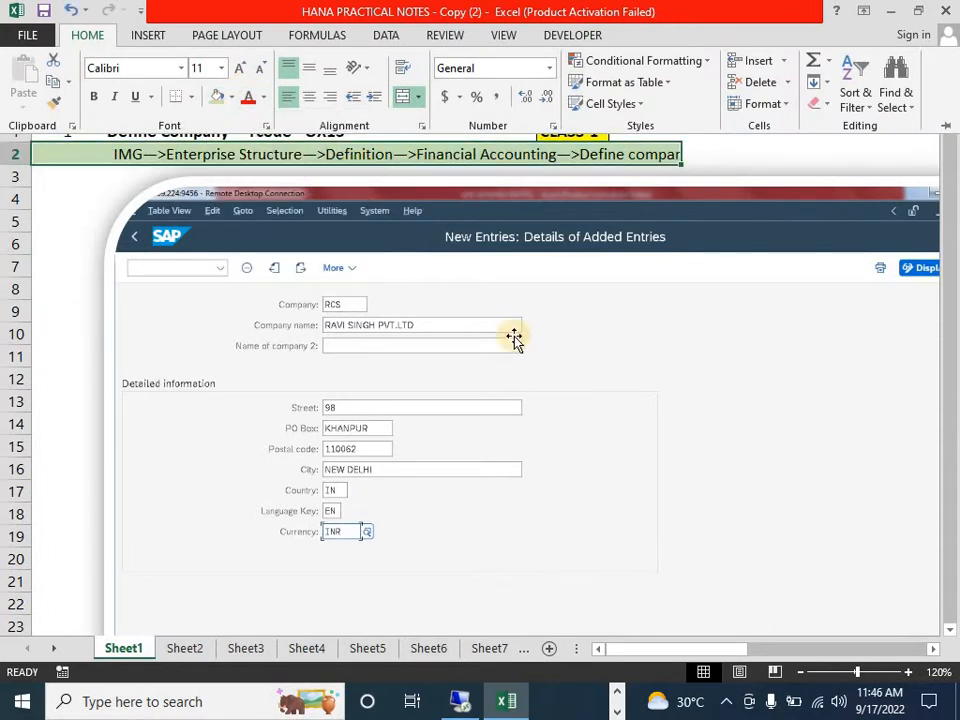
- Apply all borders to the merged IMG path cell in row 2
{"action": "type", "text": "HBT"}
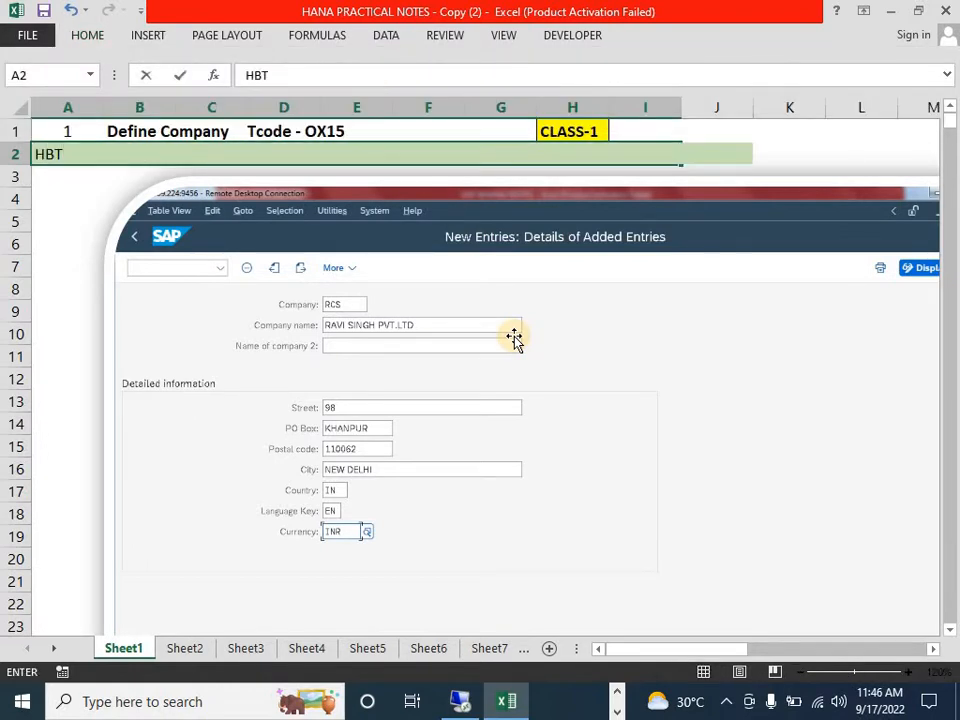
{"action": "key", "text": "Escape"}
{"action": "key", "text": "alt"}
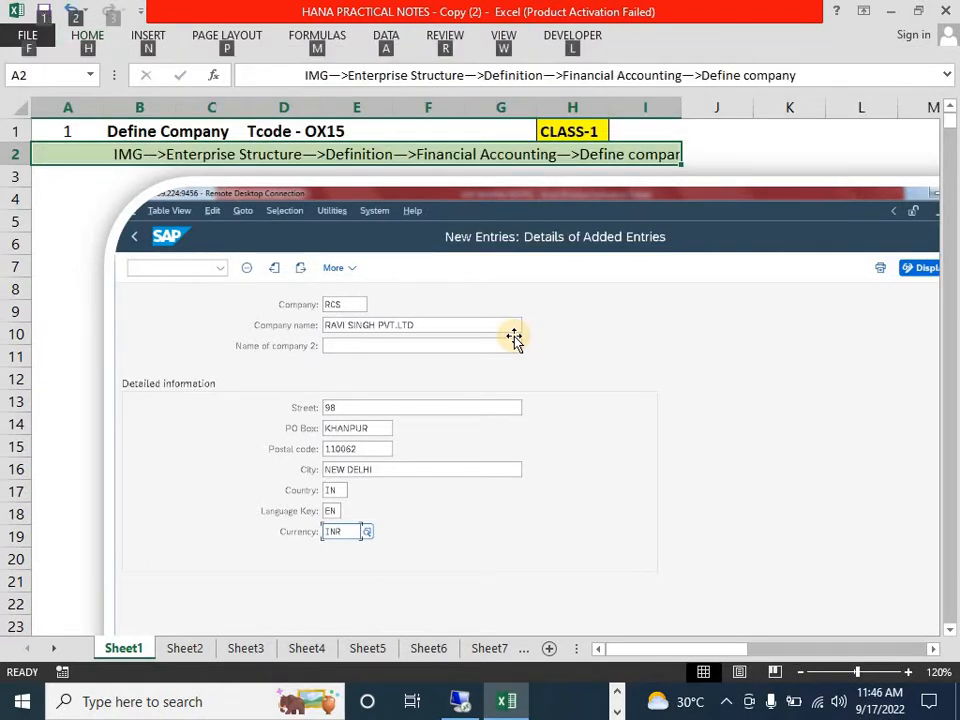
{"action": "key", "text": "h"}
{"action": "key", "text": "b"}
{"action": "key", "text": "a"}
{"action": "key", "text": "Up"}
{"action": "key", "text": "Down"}
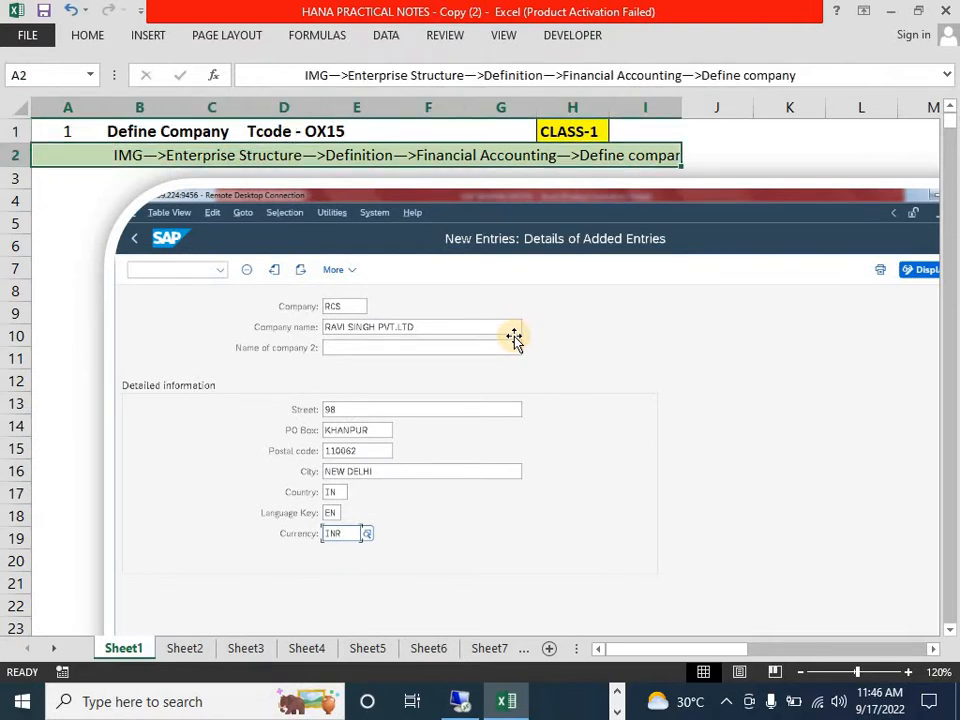
- Show the full IMG path in cell A2, switch to the SAP session and open the SAP Reference IMG through transaction SPRO
{"action": "key", "text": "F2"}
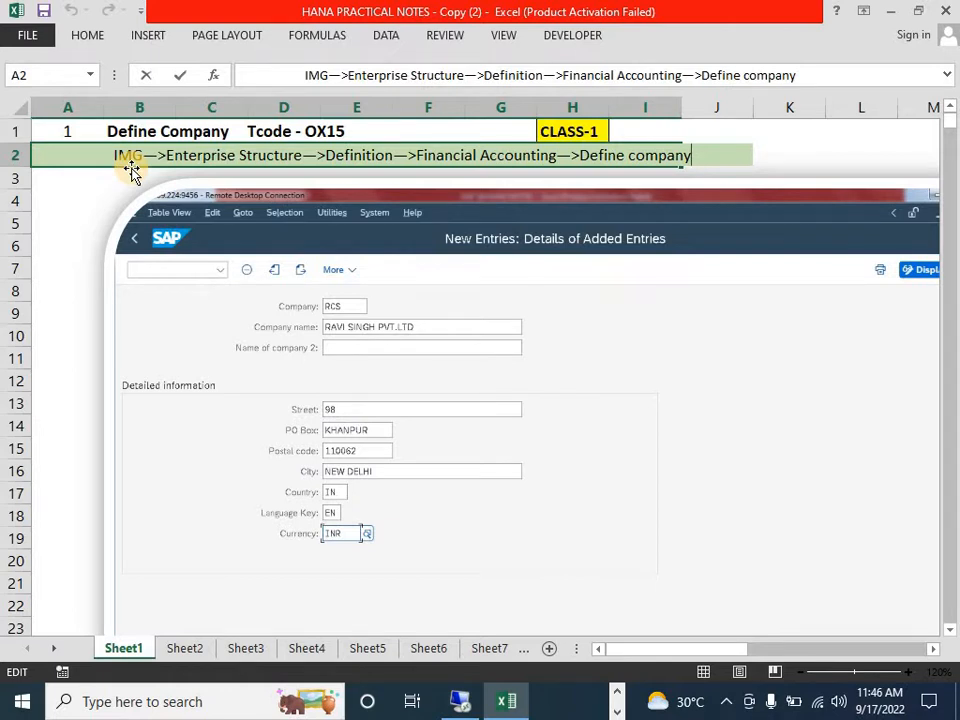
{"action": "left_click", "coordinate": [465, 703]}
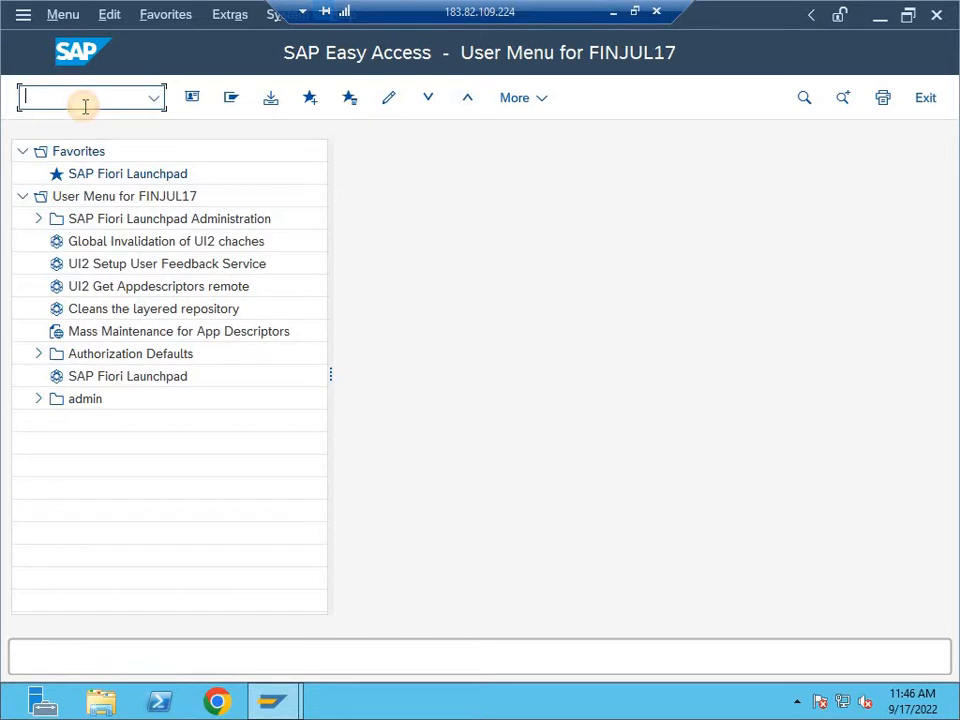
{"action": "type", "text": "SPRO"}
{"action": "key", "text": "Return"}
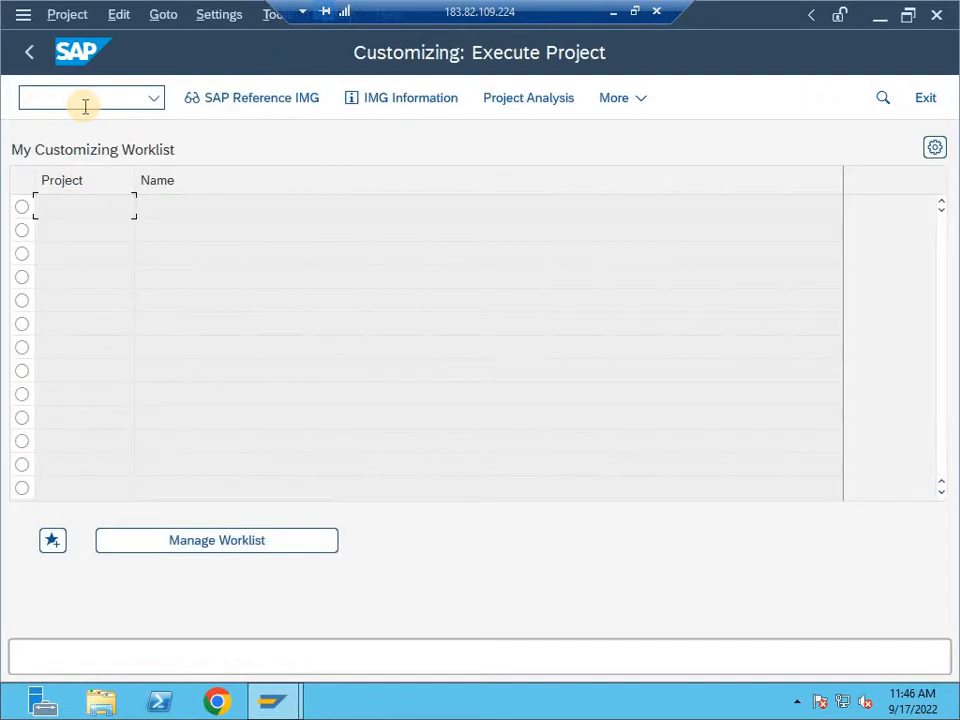
{"action": "left_click", "coordinate": [245, 108]}
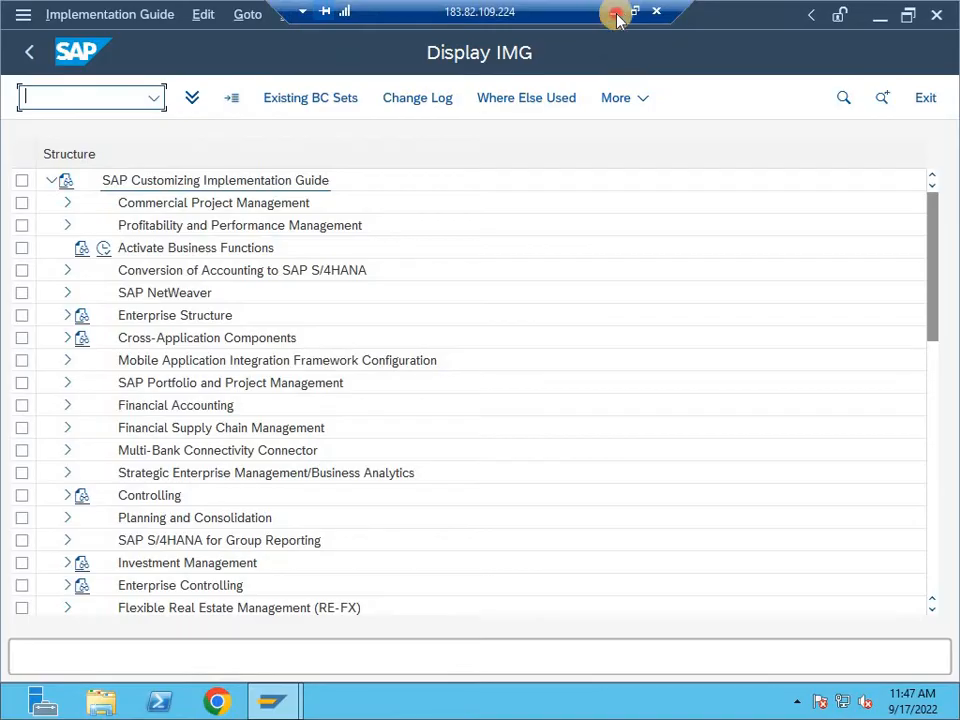
- Expand Enterprise Structure, Definition and Financial Accounting in the SAP IMG tree, checking the path against the Excel notes
{"action": "left_click", "coordinate": [613, 12]}
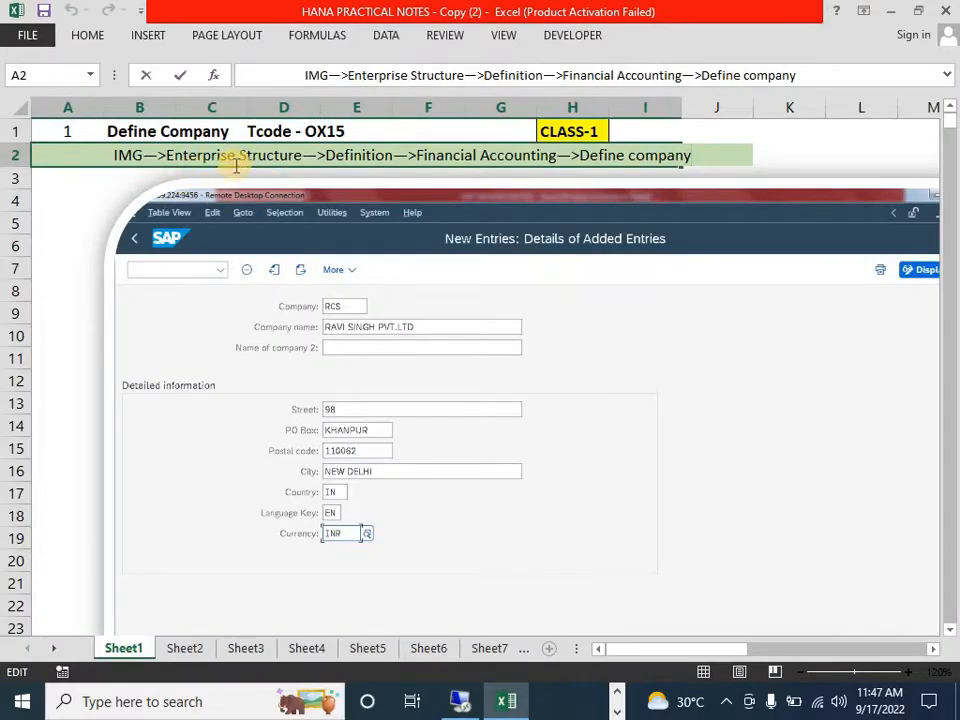
{"action": "left_click", "coordinate": [461, 703]}
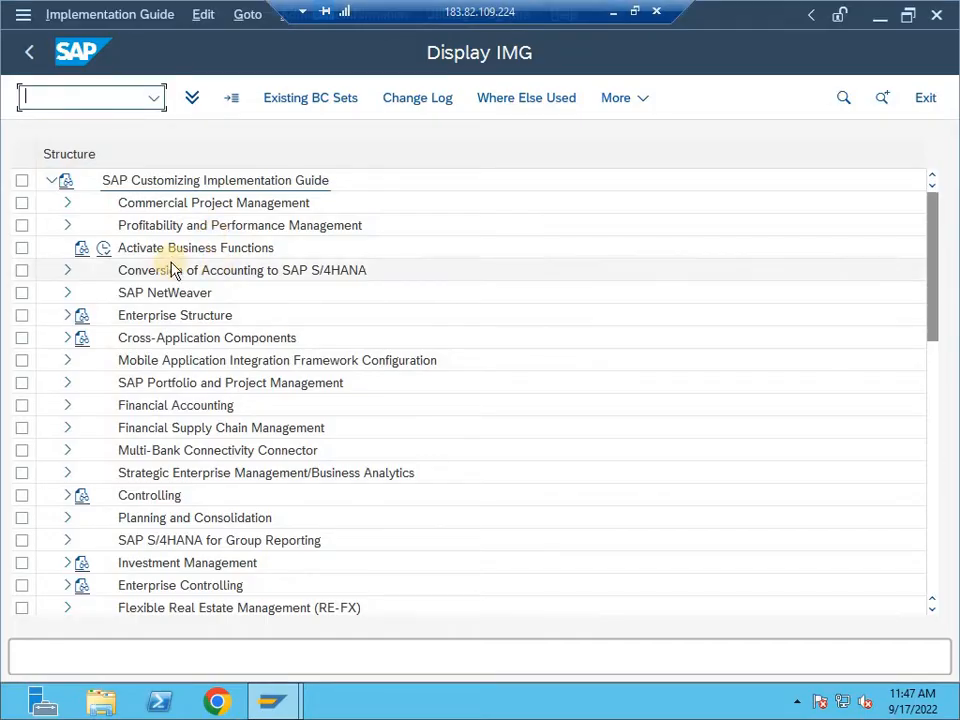
{"action": "left_click", "coordinate": [67, 316]}
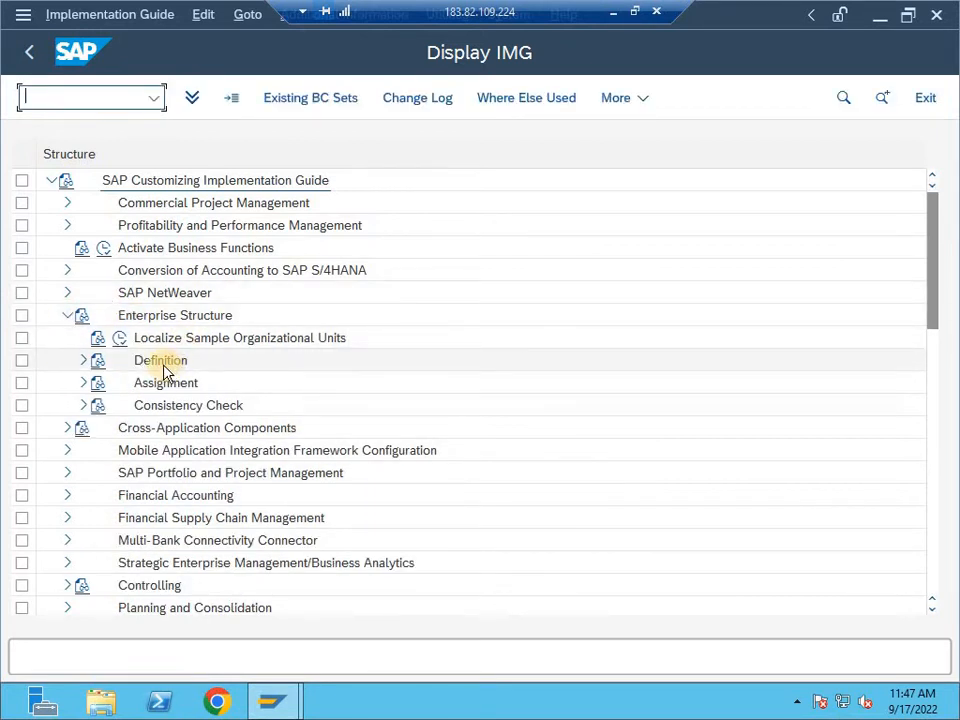
{"action": "left_click", "coordinate": [612, 13]}
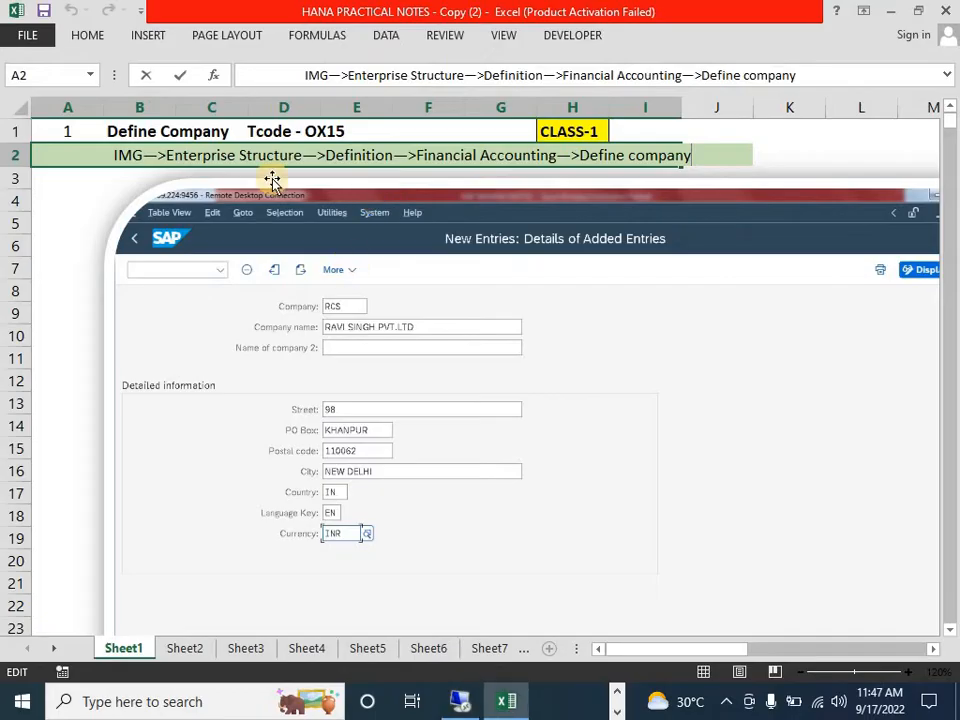
{"action": "left_click", "coordinate": [459, 701]}
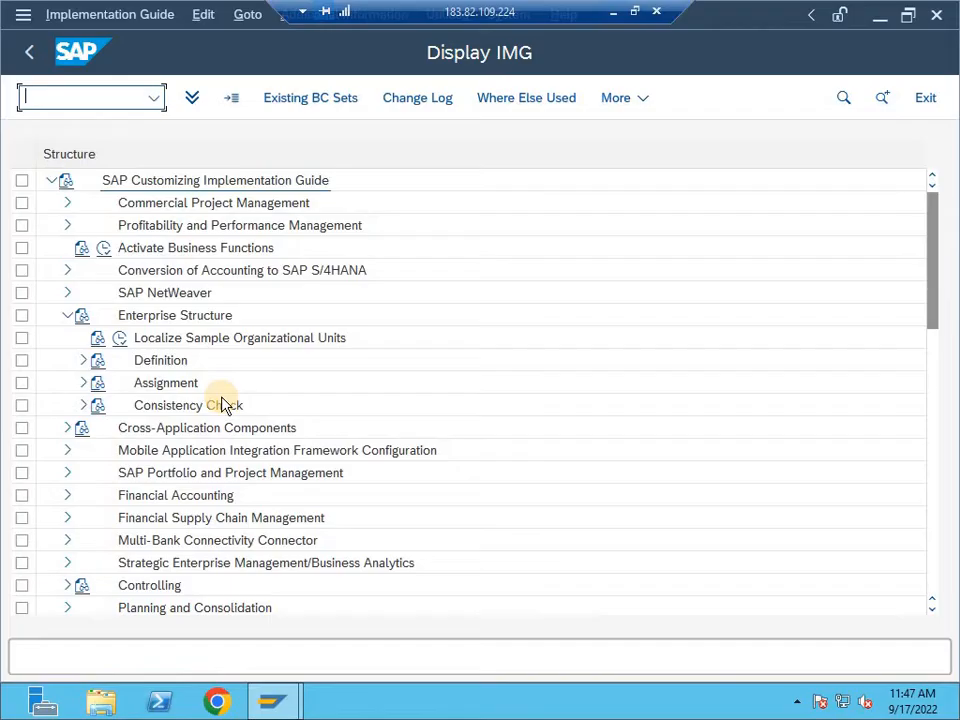
{"action": "left_click", "coordinate": [82, 362]}
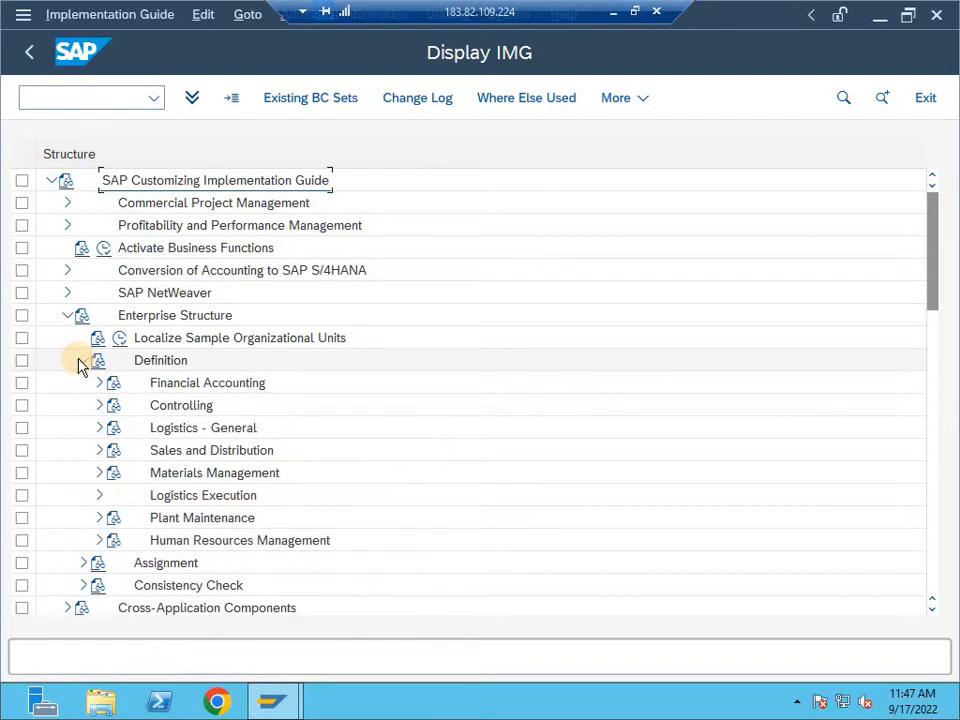
{"action": "left_click", "coordinate": [614, 13]}
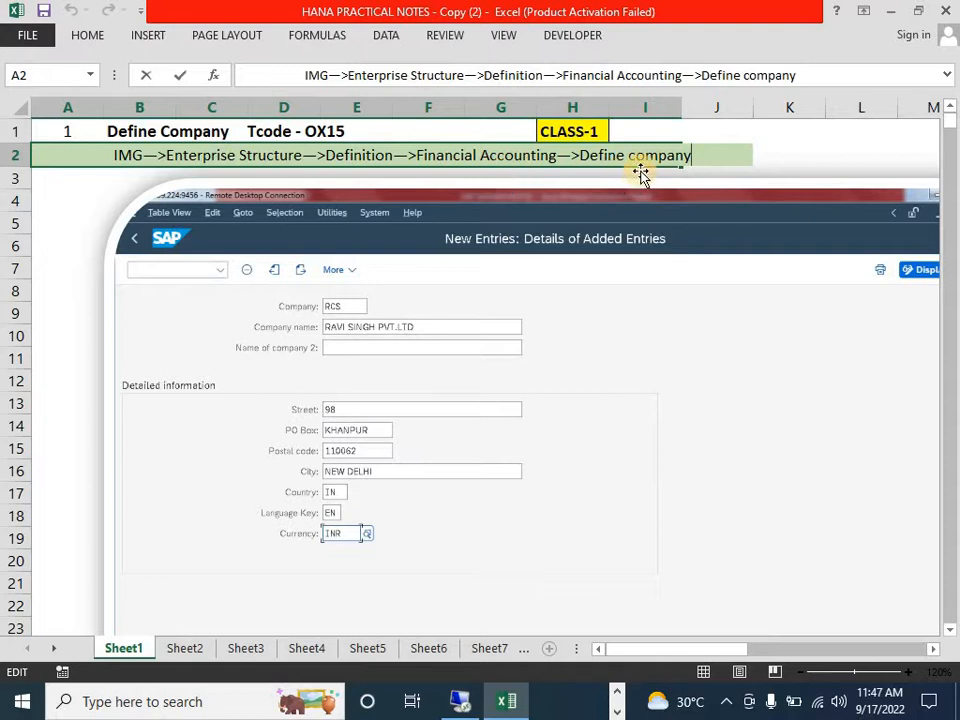
{"action": "left_click", "coordinate": [460, 701]}
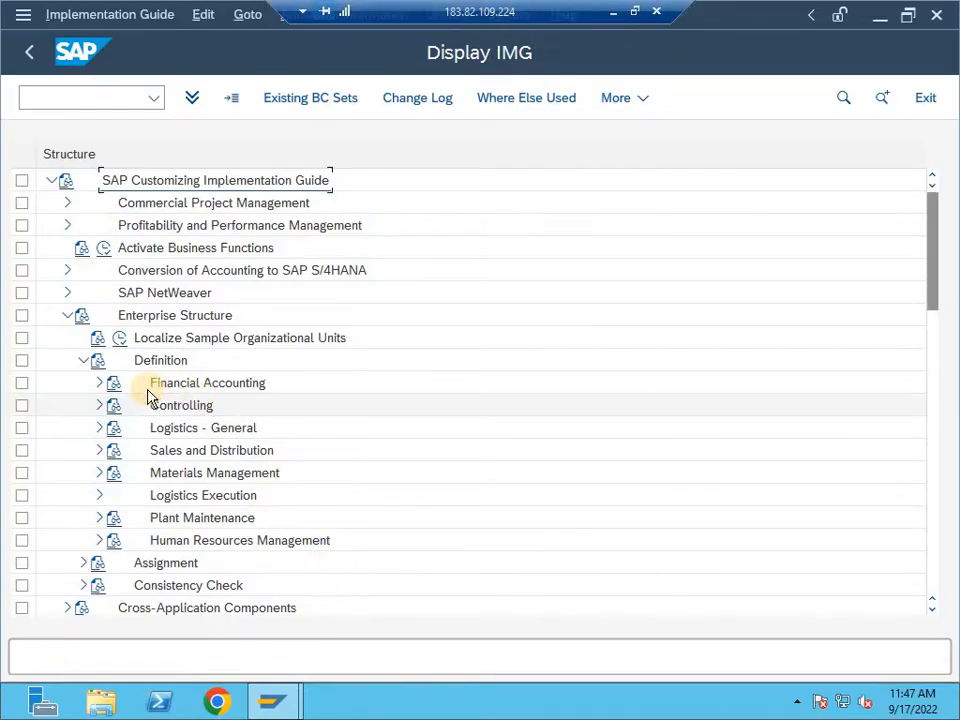
{"action": "left_click", "coordinate": [98, 385]}
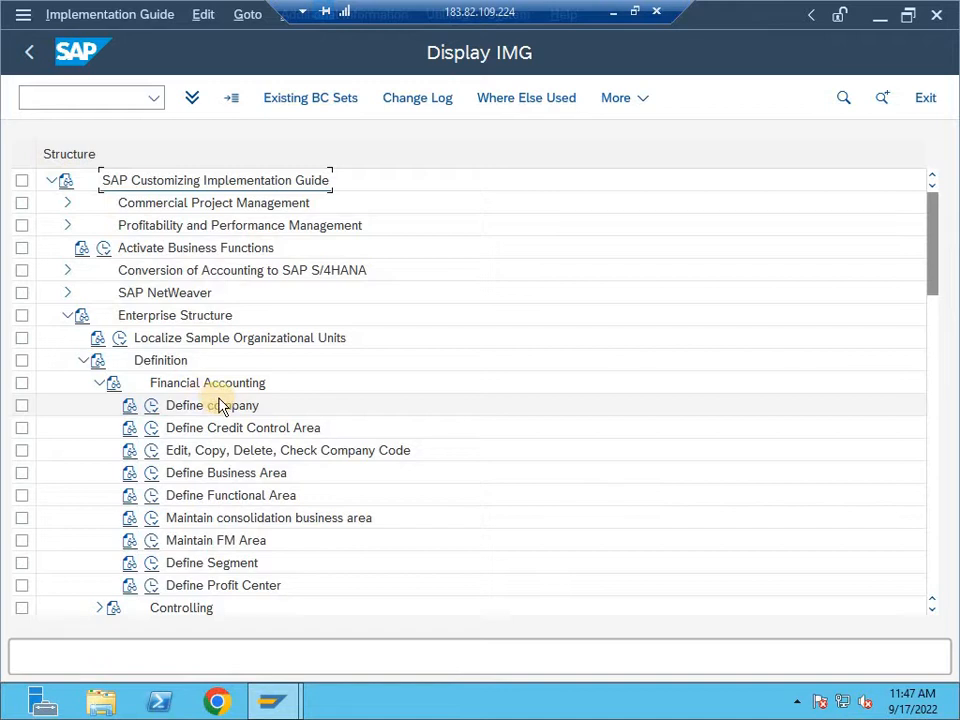
- Read the documentation of the Define company activity under Financial Accounting and execute the activity
{"action": "left_click", "coordinate": [128, 406]}
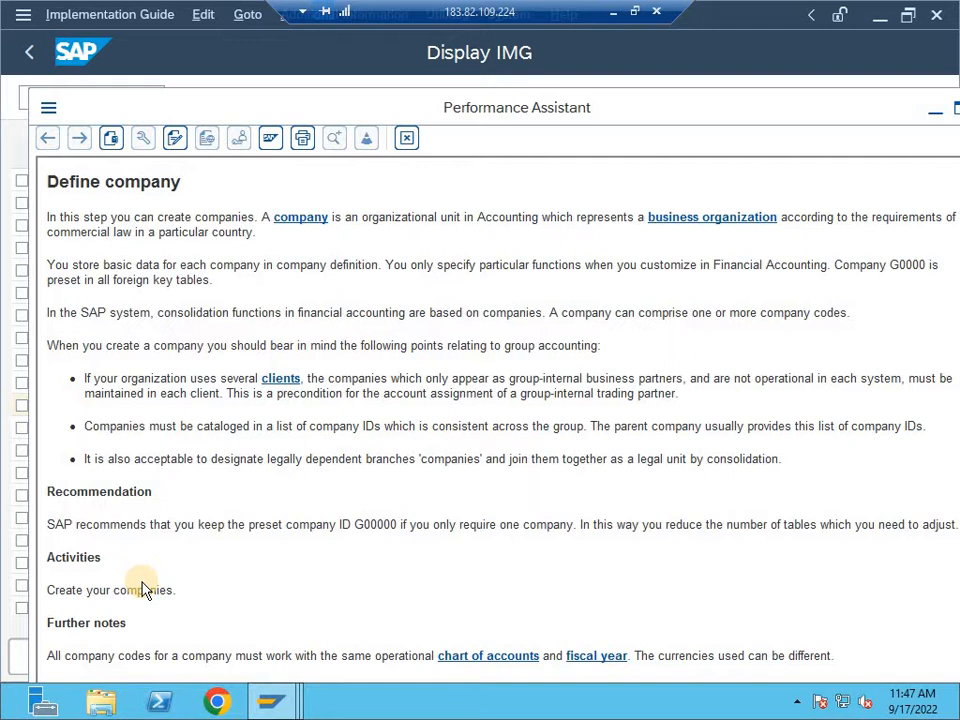
{"action": "key", "text": "Escape"}
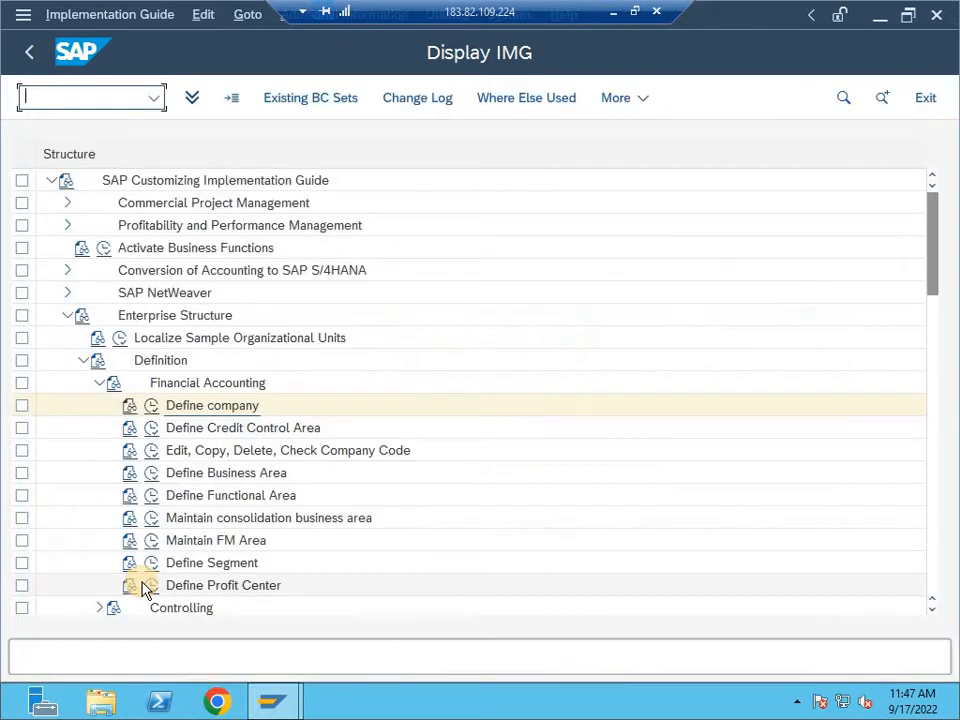
{"action": "left_click", "coordinate": [151, 408]}
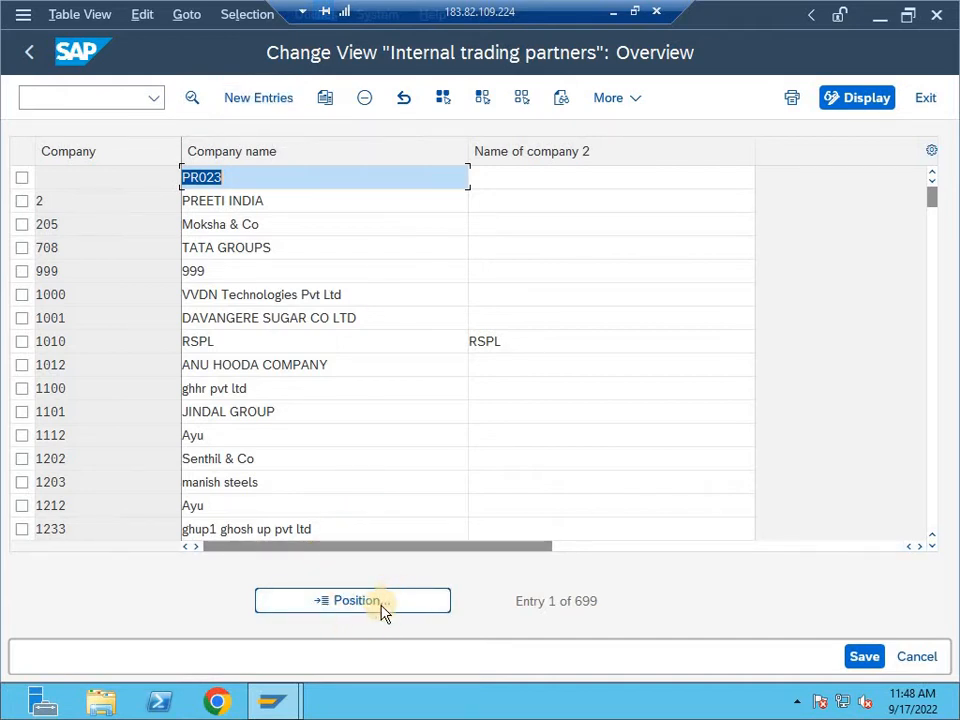
- Start a new company entry with company ID DE10 and company name DE10 PVT.LTD, leaving the second name empty
{"action": "left_click", "coordinate": [263, 100]}
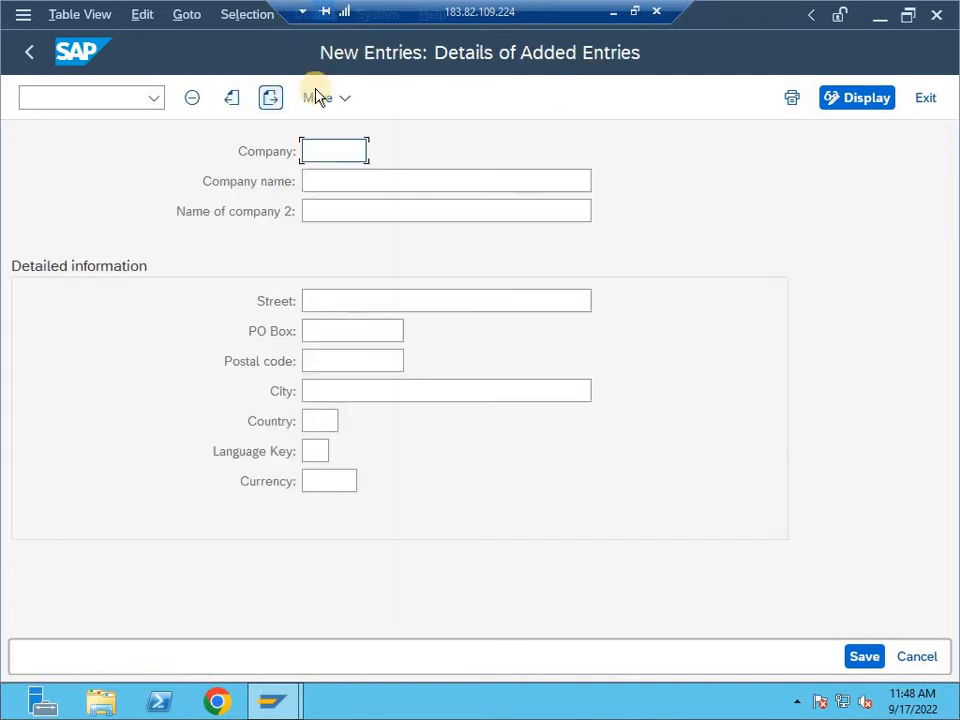
{"action": "left_click", "coordinate": [312, 147]}
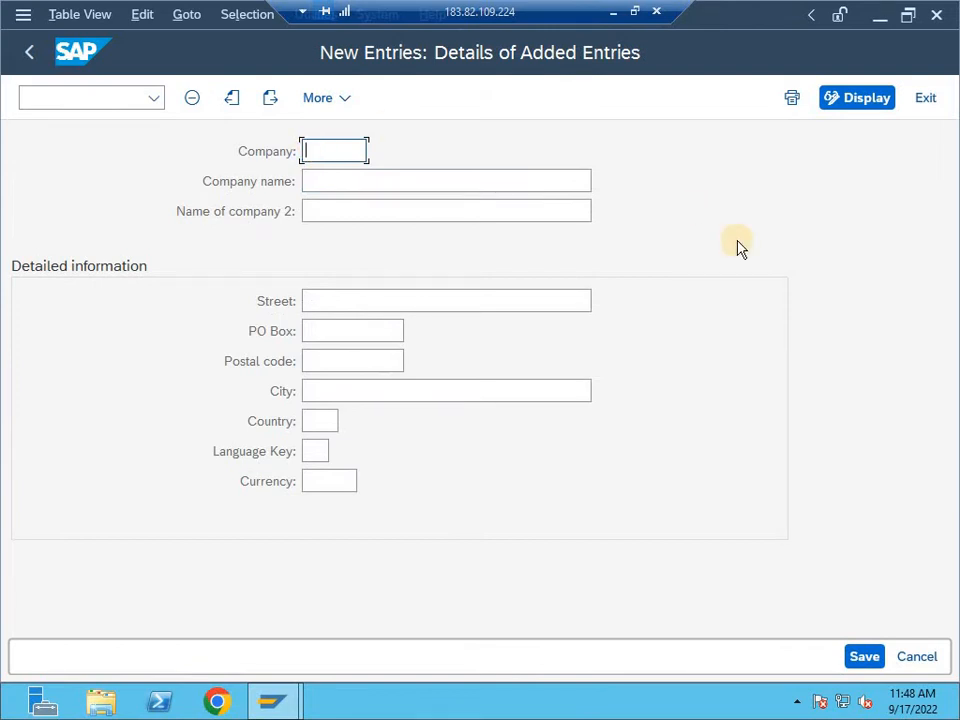
{"action": "type", "text": "DEE"}
{"action": "key", "text": "BackSpace"}
{"action": "type", "text": "10"}
{"action": "left_click", "coordinate": [542, 170]}
{"action": "type", "text": "D"}
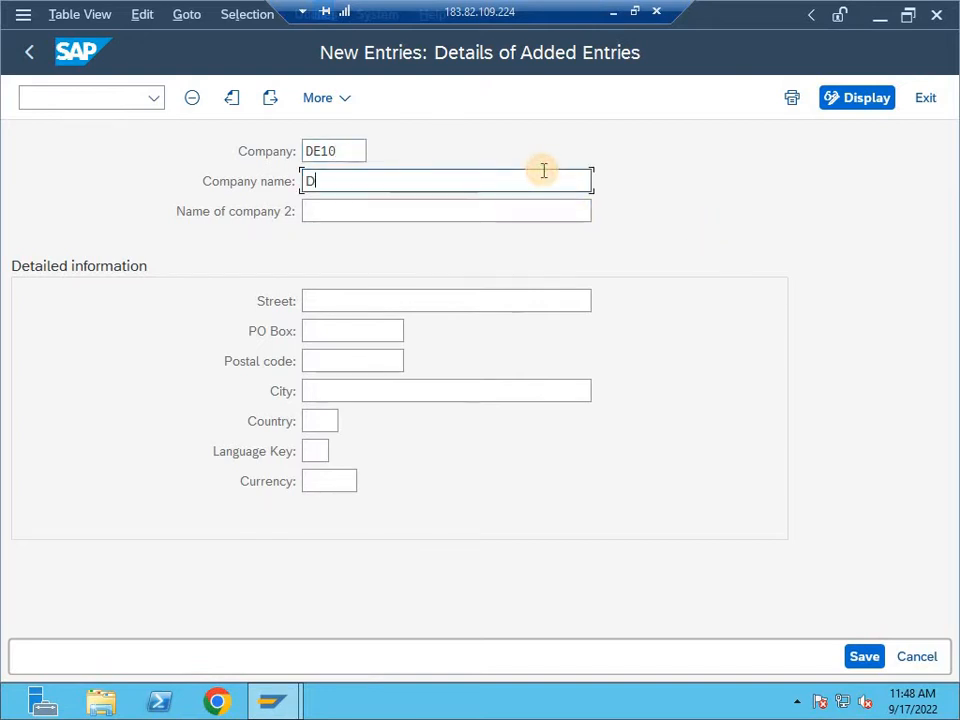
{"action": "type", "text": "E10 PVT.LTD"}
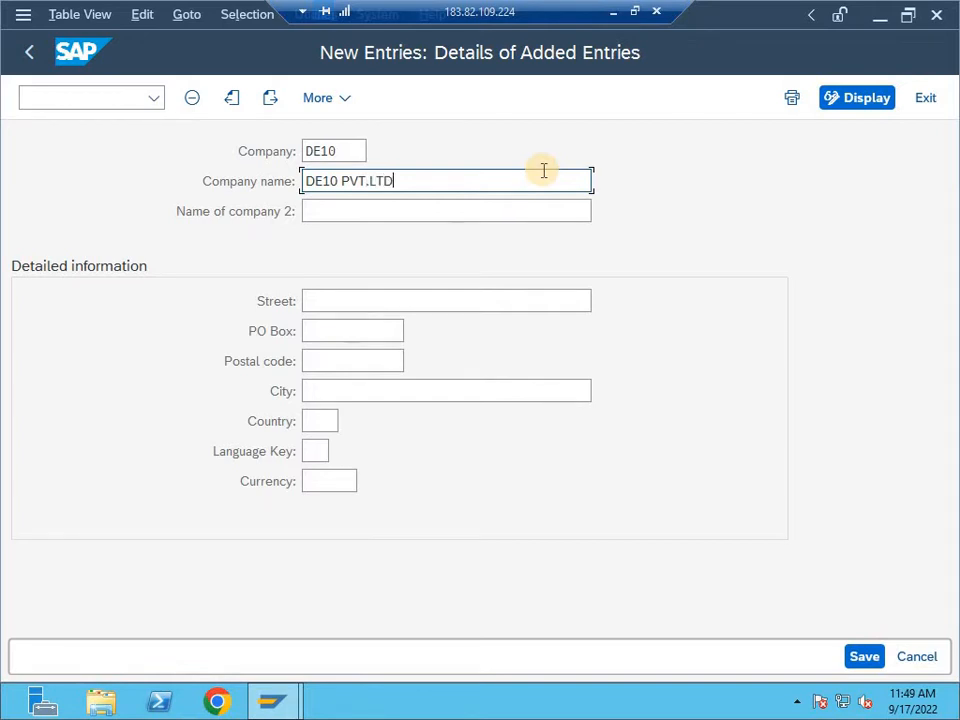
{"action": "key", "text": "Tab"}
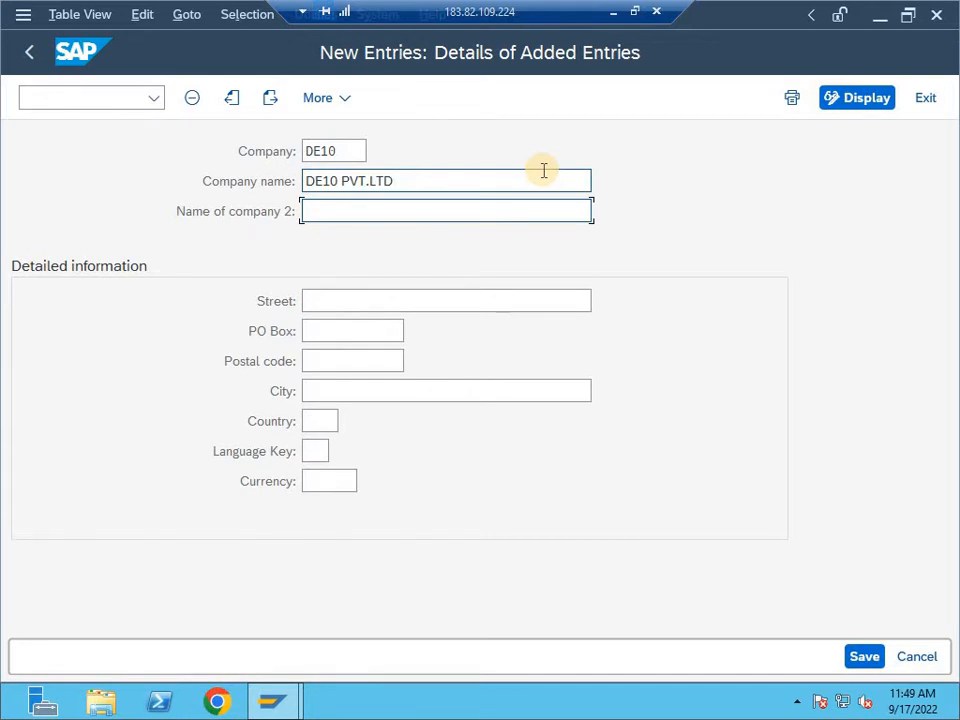
{"action": "key", "text": "Tab"}
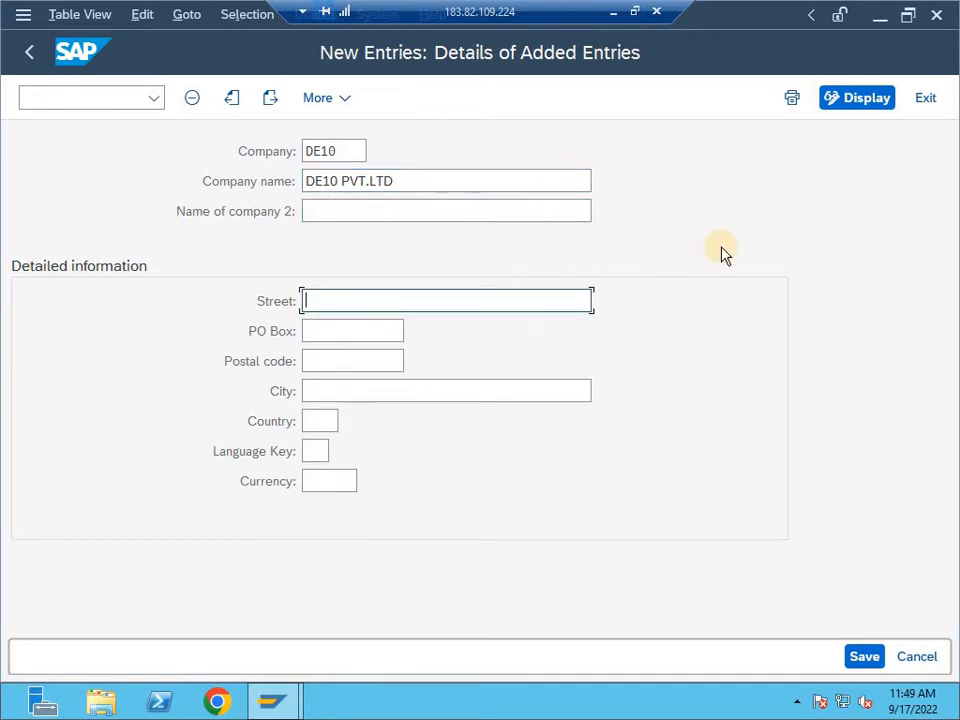
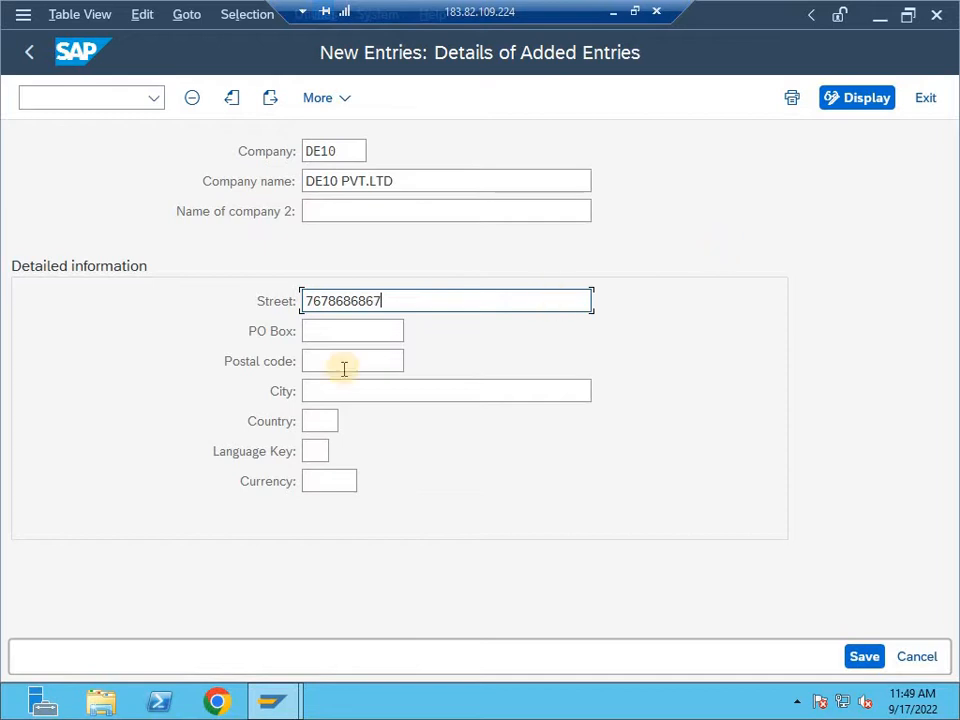
- Fill in the new company's street, PO box, postal code and city under the detailed information
{"action": "left_click", "coordinate": [339, 325]}
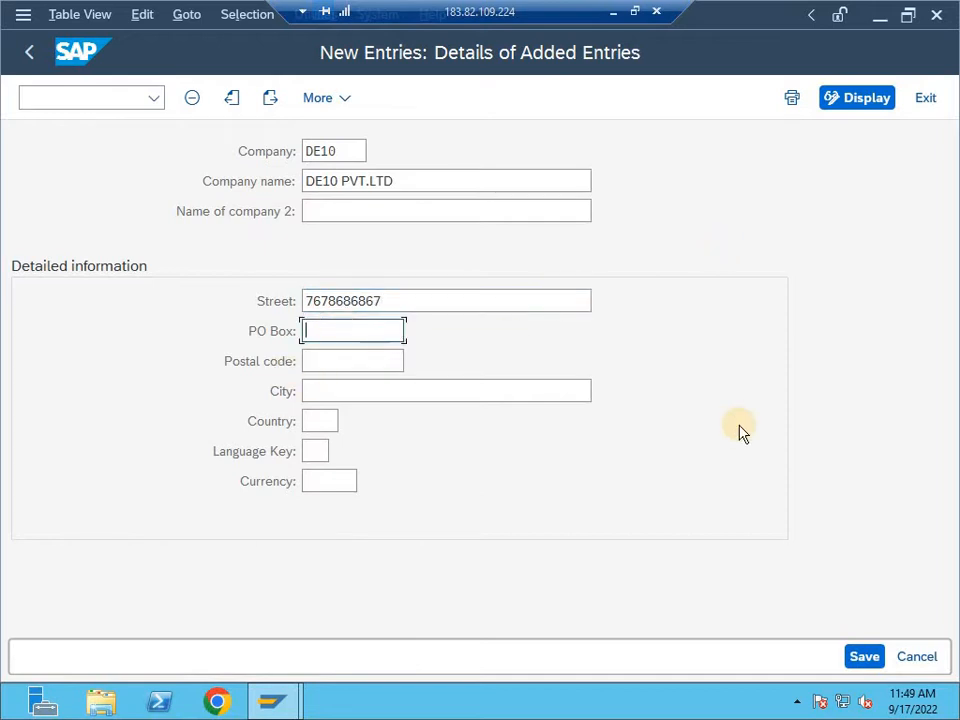
{"action": "type", "text": "KHANPUR"}
{"action": "key", "text": "Tab"}
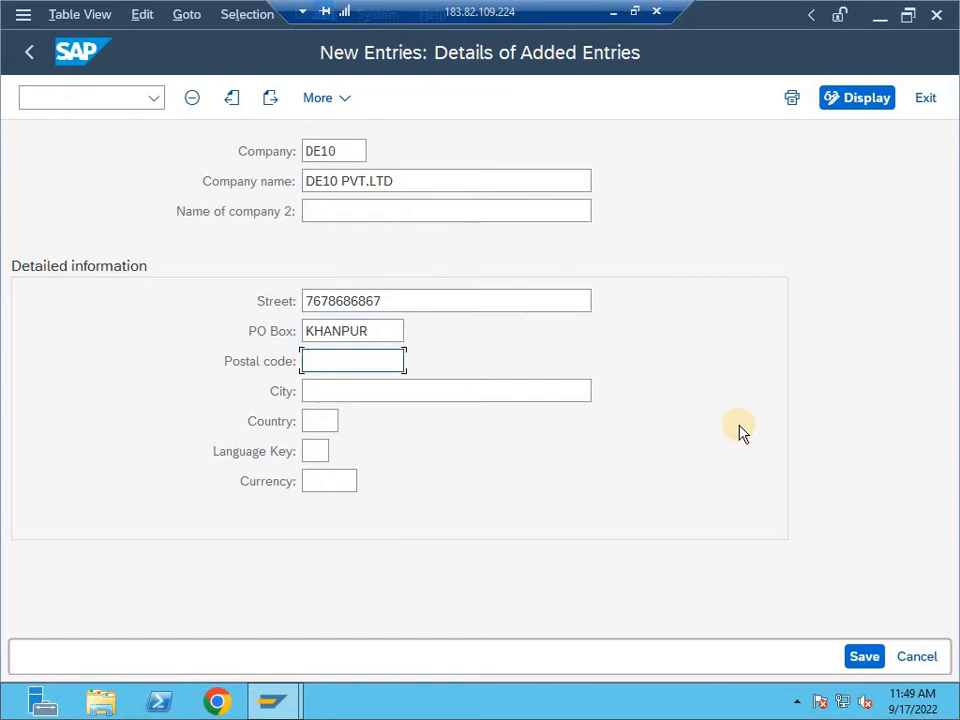
{"action": "type", "text": "110062"}
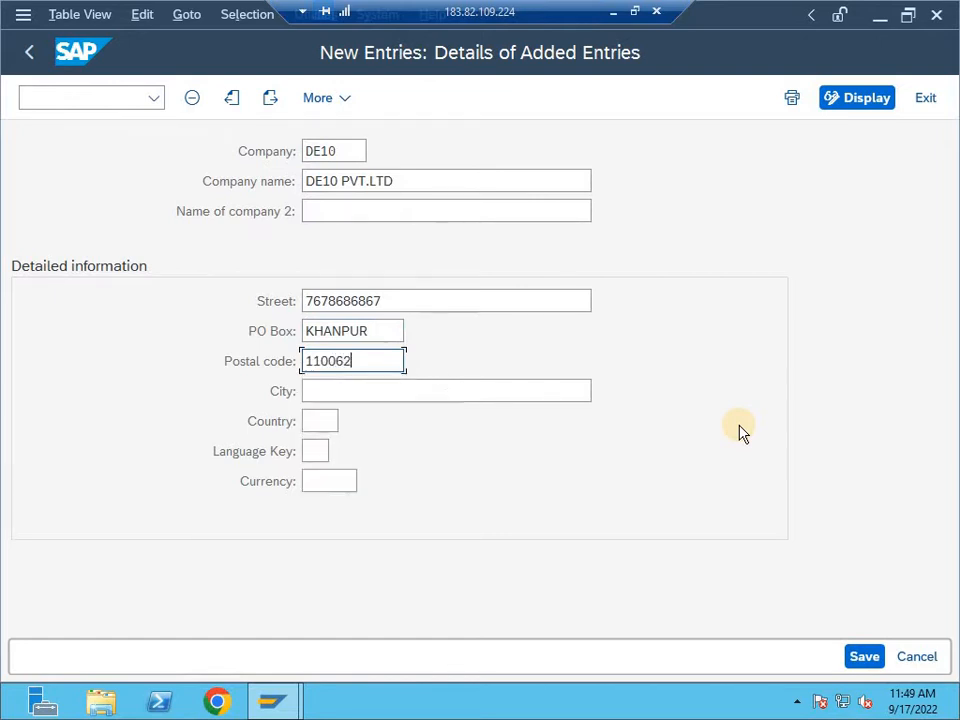
{"action": "key", "text": "Tab"}
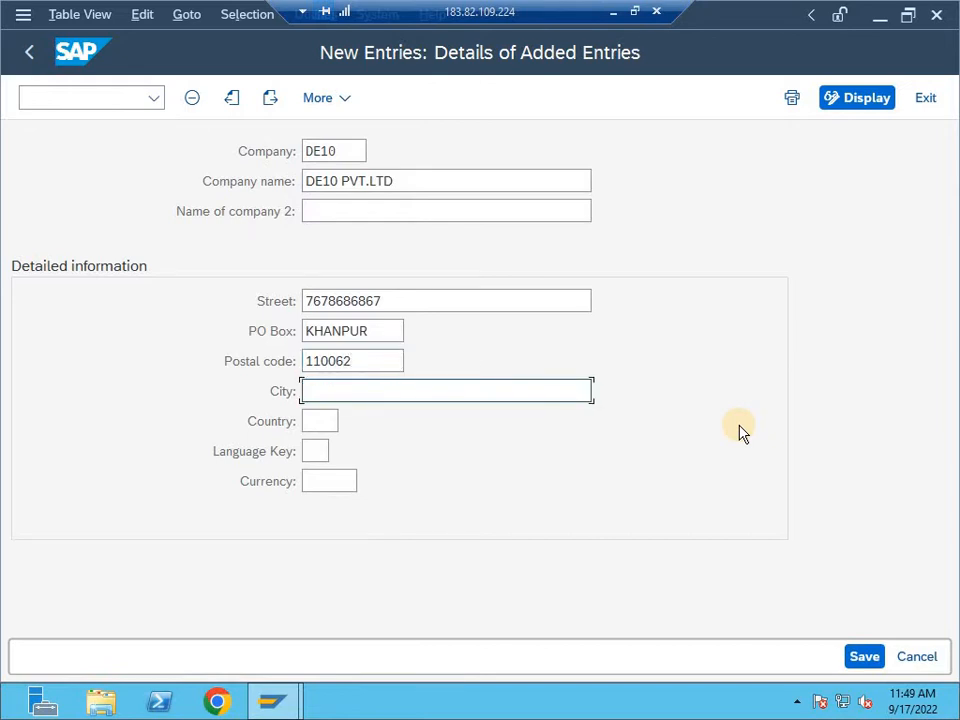
{"action": "type", "text": "NEW DELHI"}
{"action": "key", "text": "Tab"}
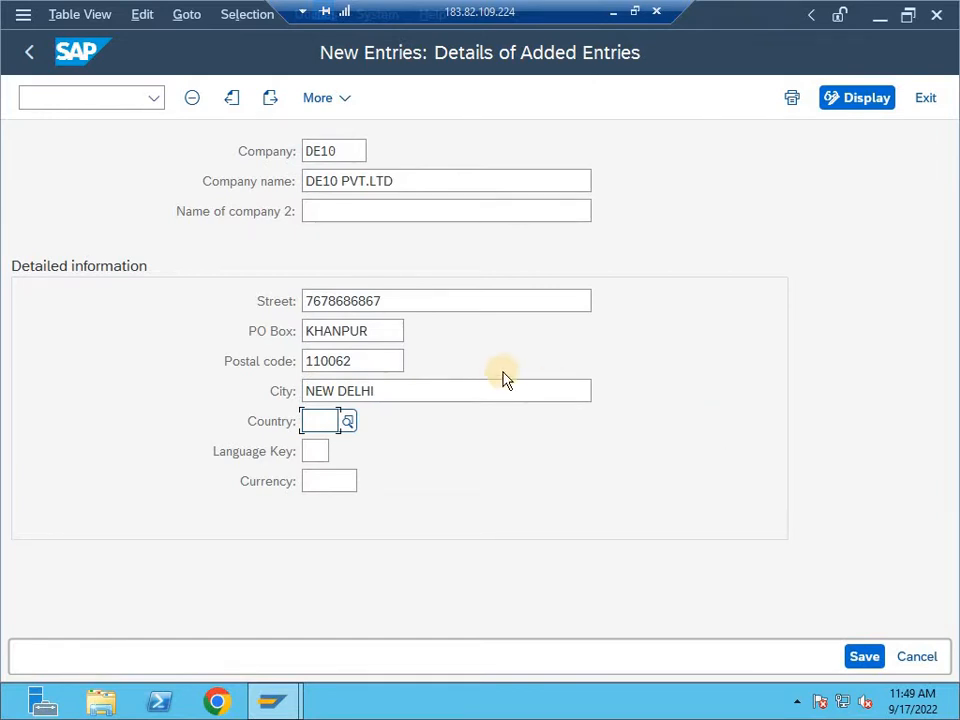
- Set the company's country to IN (India) and its language key to EN
{"action": "left_click", "coordinate": [326, 420]}
{"action": "type", "text": "IN"}
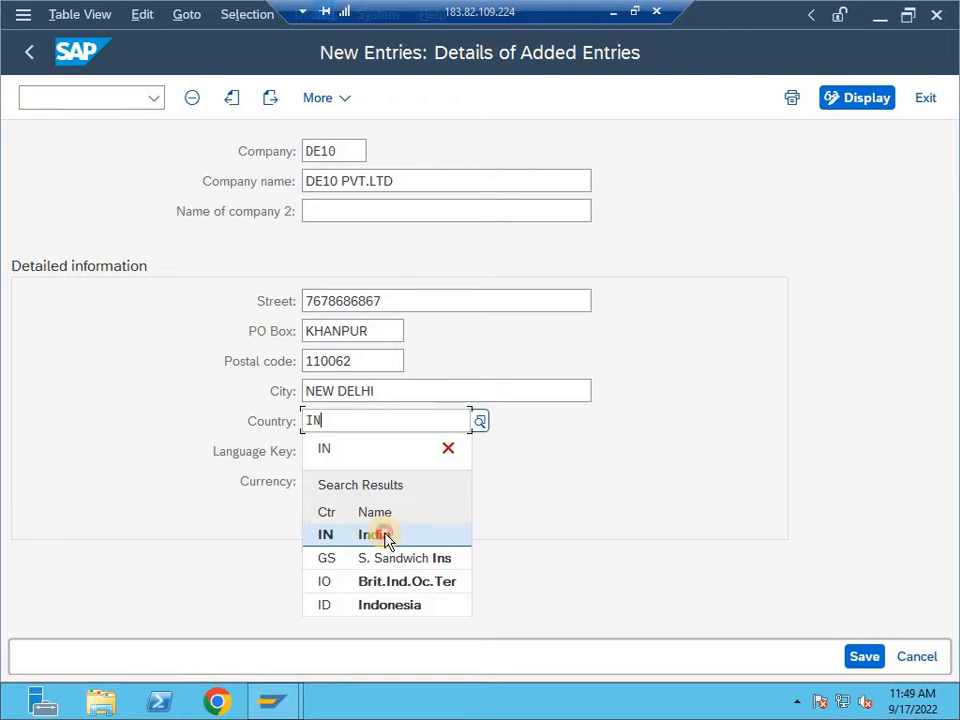
{"action": "left_click", "coordinate": [393, 536]}
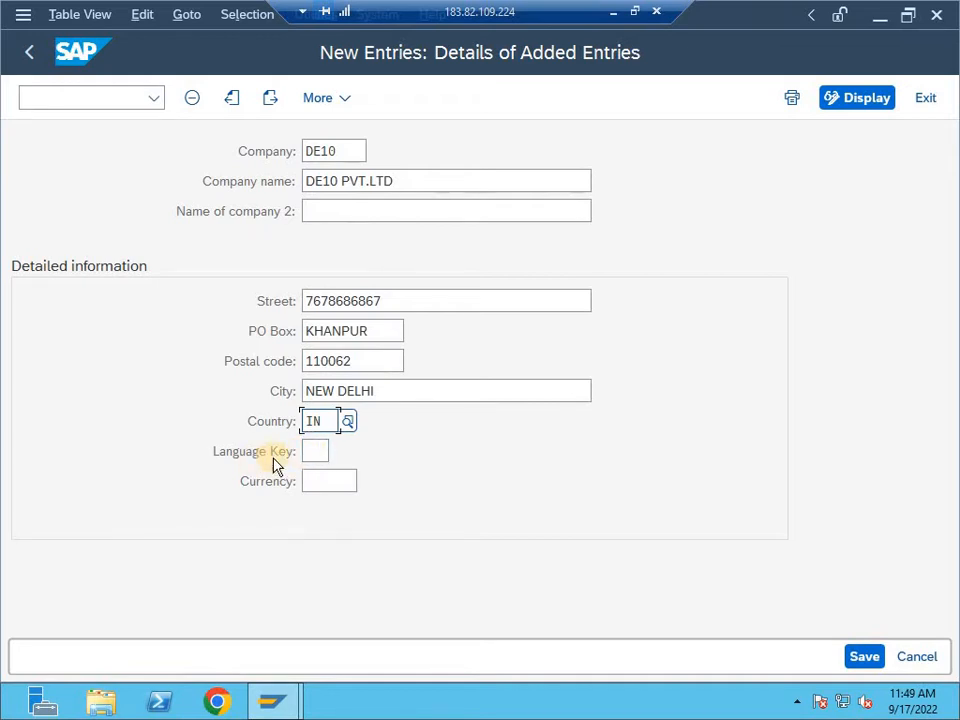
{"action": "left_click", "coordinate": [312, 450]}
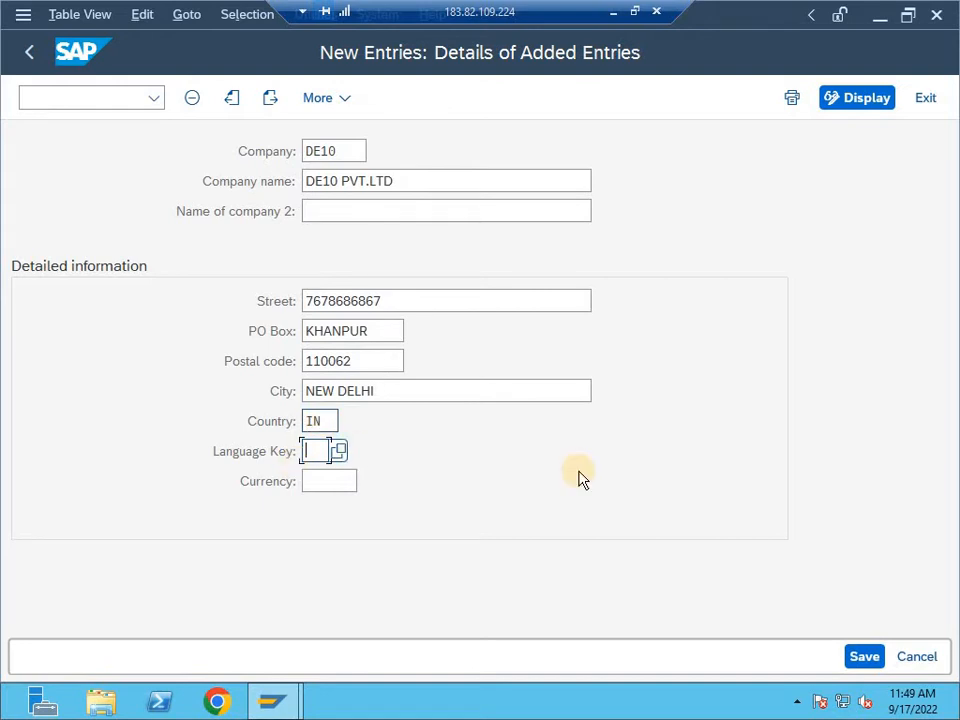
{"action": "type", "text": "E"}
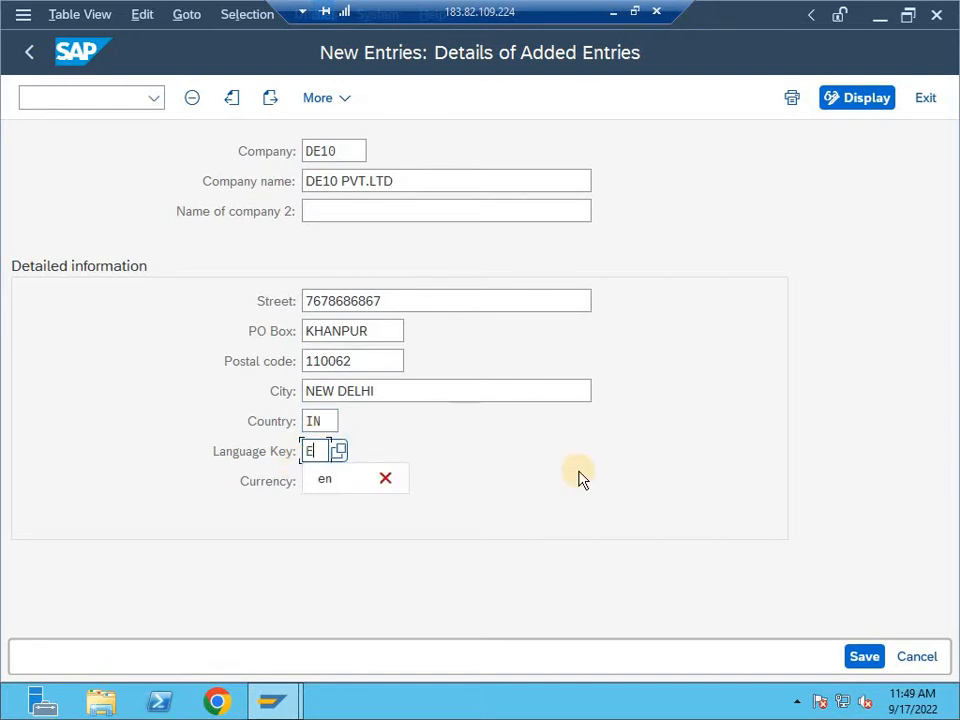
{"action": "type", "text": "N"}
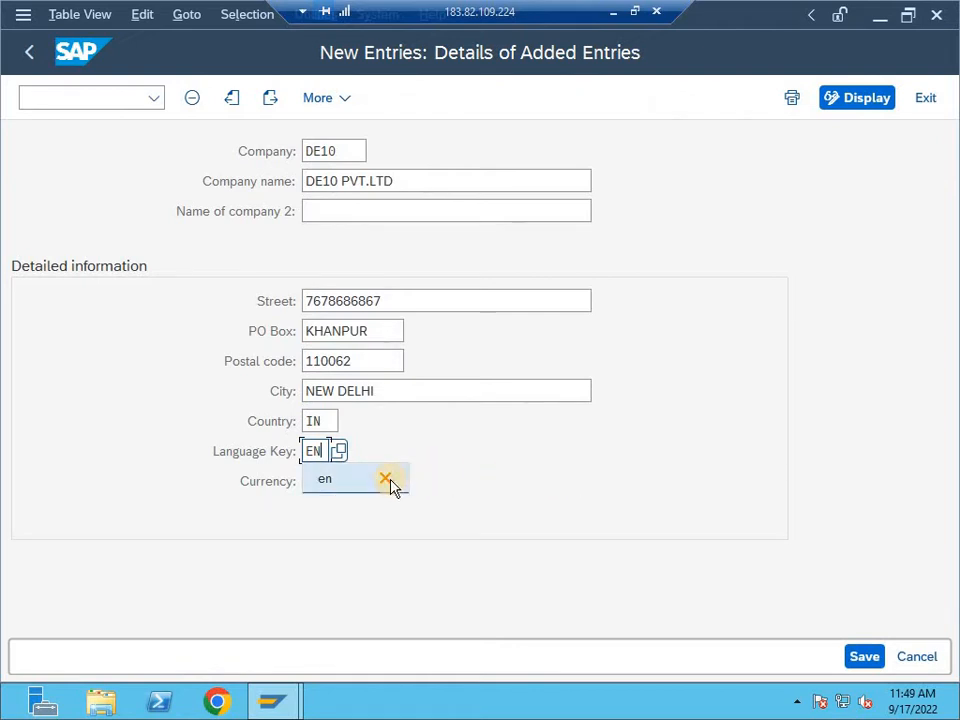
- Search the possible language keys for ENGLISH and adopt the EN entry for the company
{"action": "left_click", "coordinate": [338, 451]}
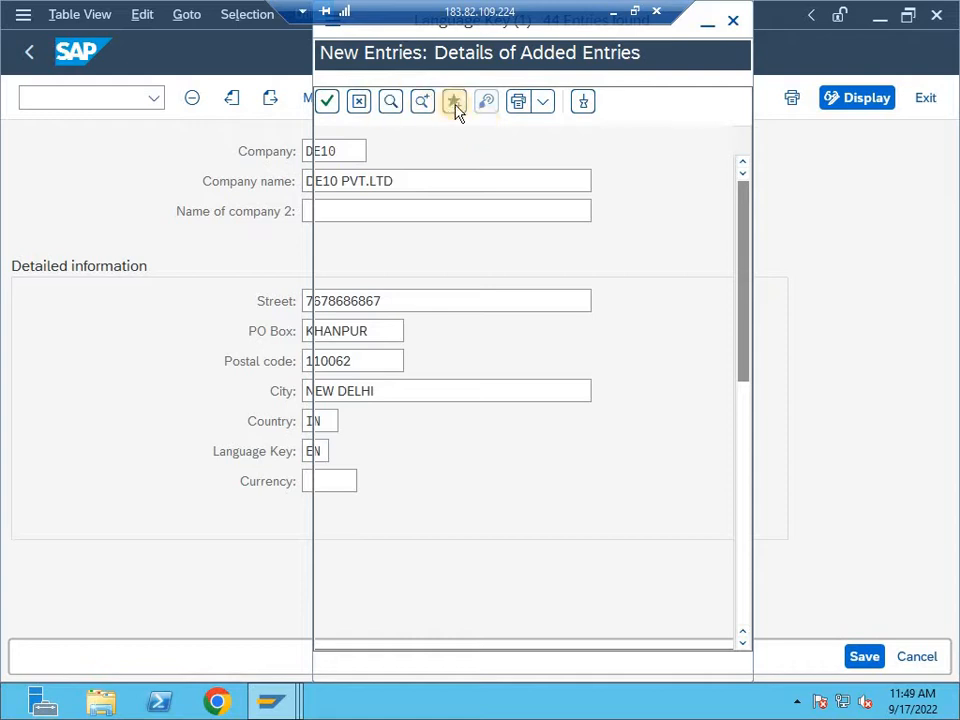
{"action": "left_click", "coordinate": [392, 104]}
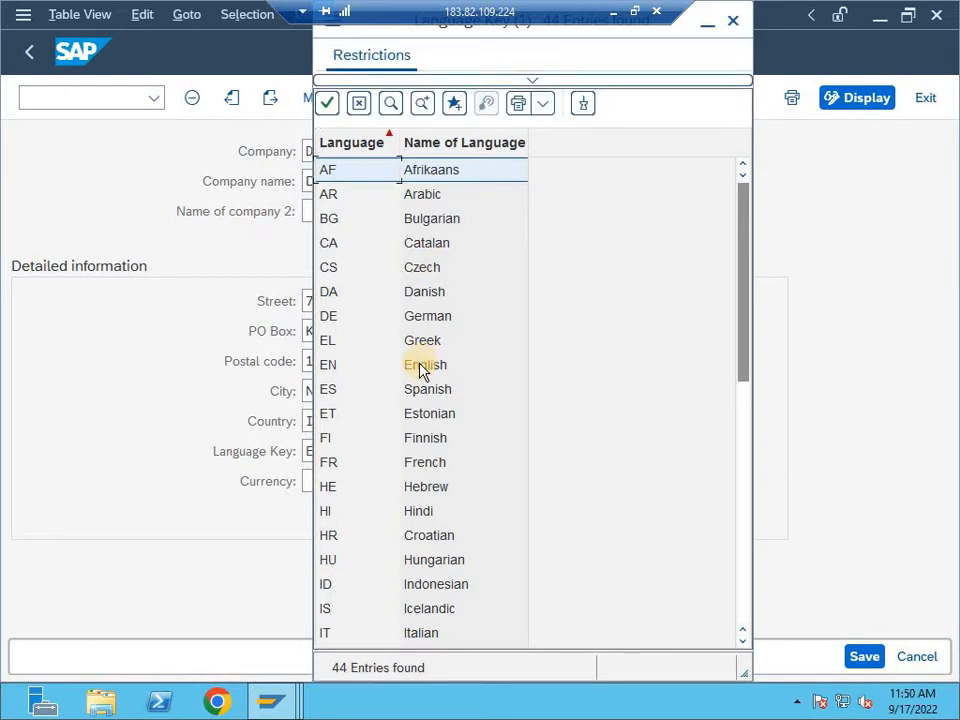
{"action": "key", "text": "ctrl+f"}
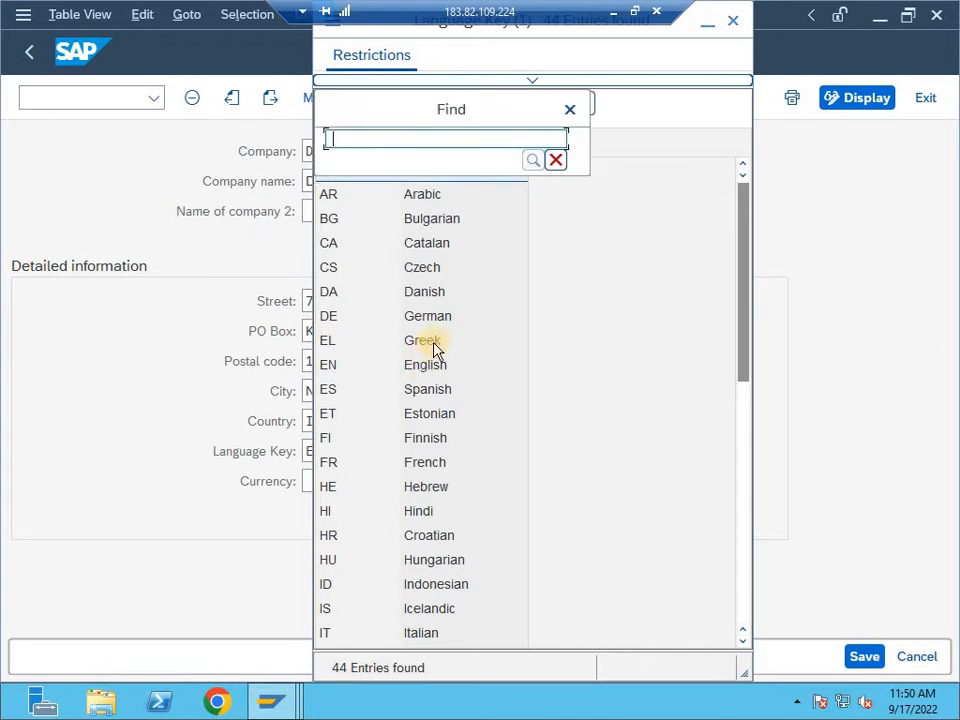
{"action": "type", "text": "ENG"}
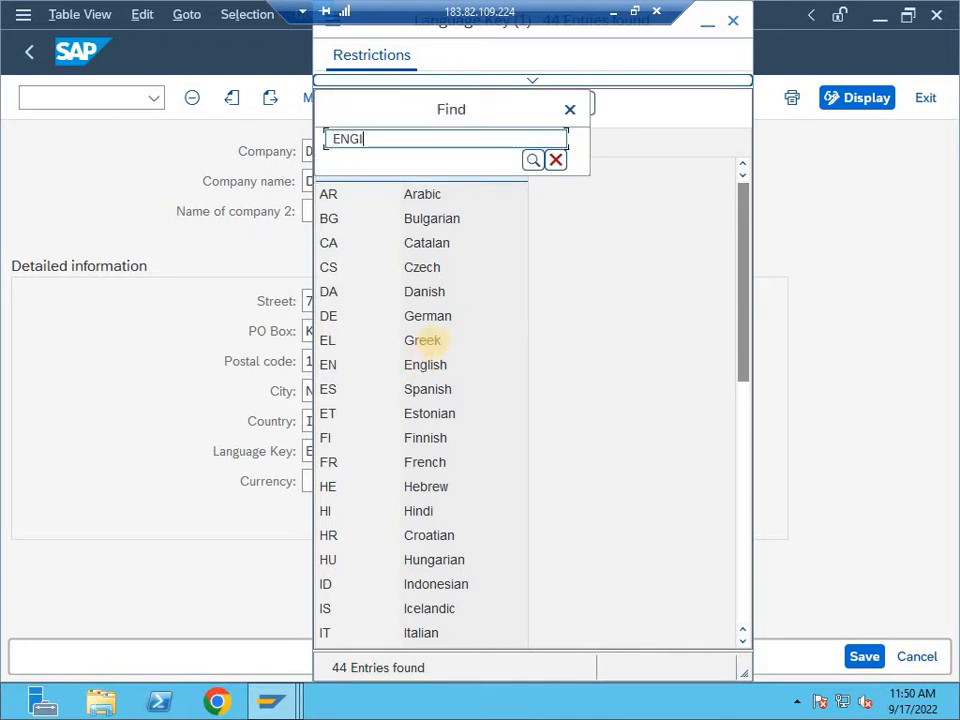
{"action": "key", "text": "BackSpace"}
{"action": "type", "text": "GLISH"}
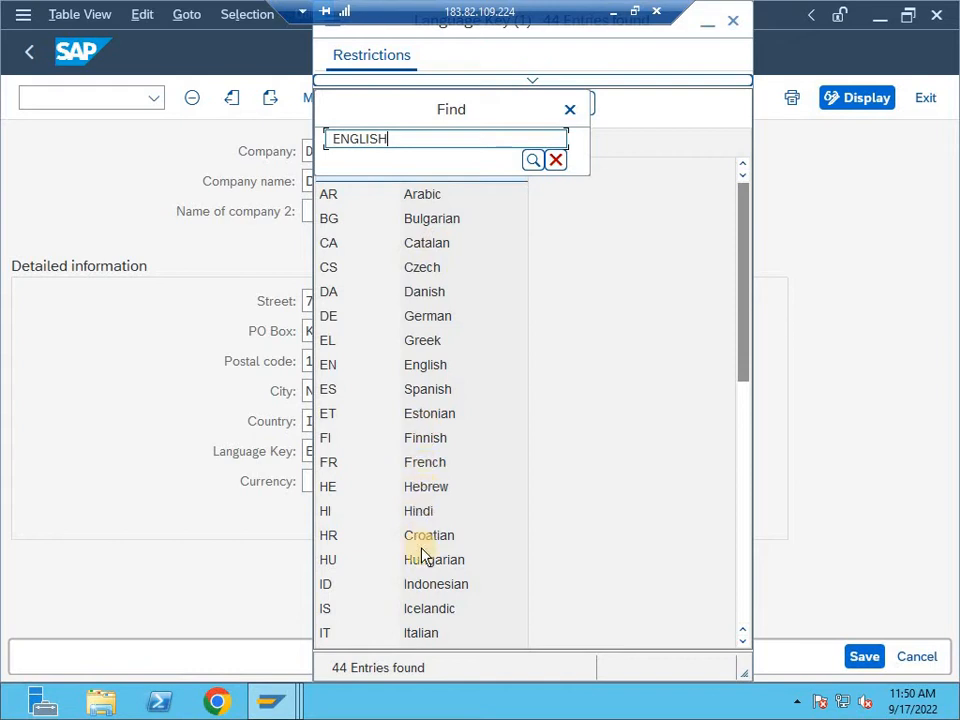
{"action": "key", "text": "Return"}
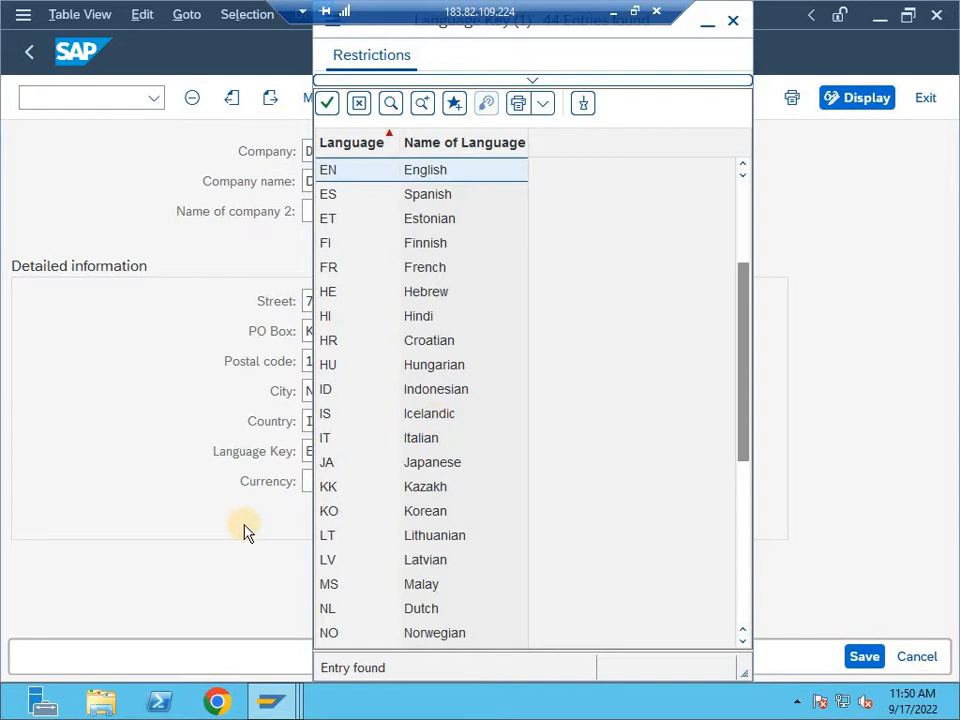
{"action": "key", "text": "Return"}
- Set the currency to INR (Indian Rupee) and save the company entry, accepting the proposed customizing request
{"action": "left_click", "coordinate": [332, 481]}
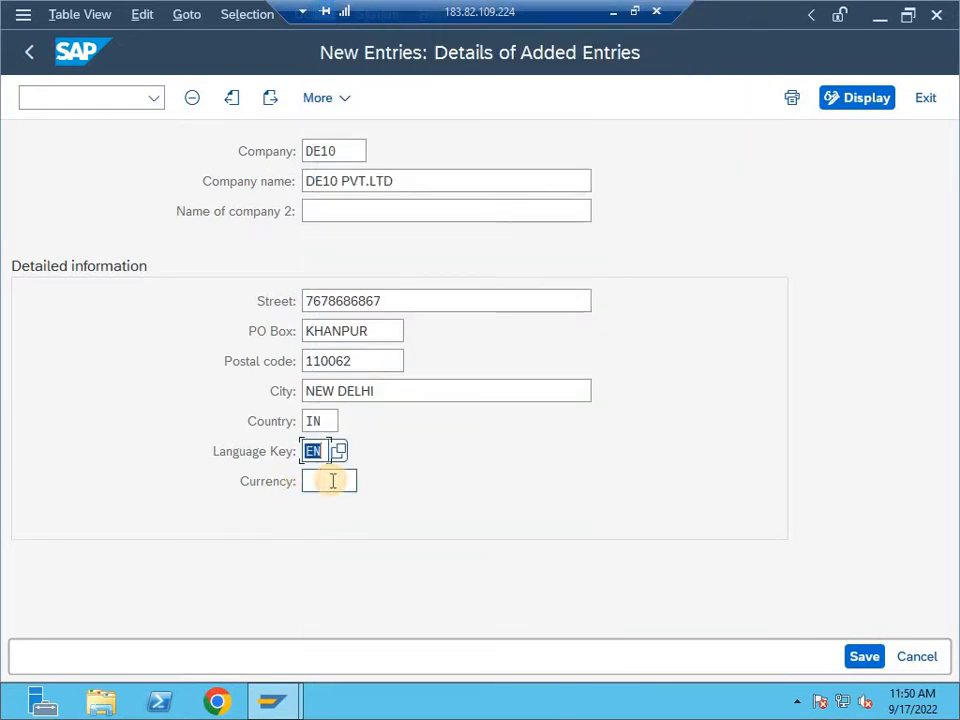
{"action": "type", "text": "INR"}
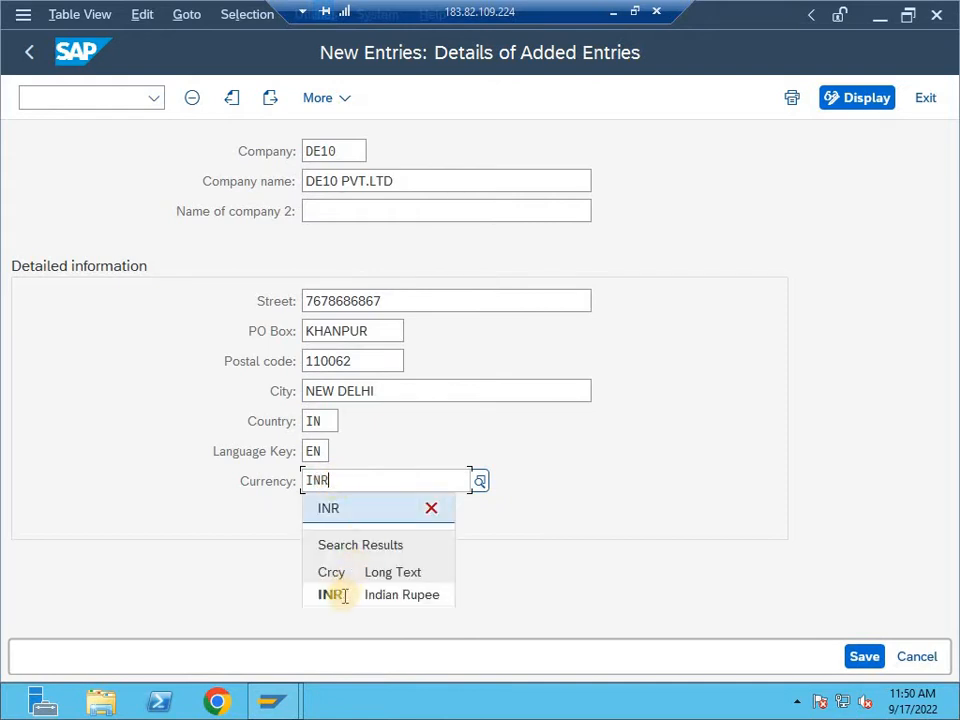
{"action": "left_click", "coordinate": [345, 596]}
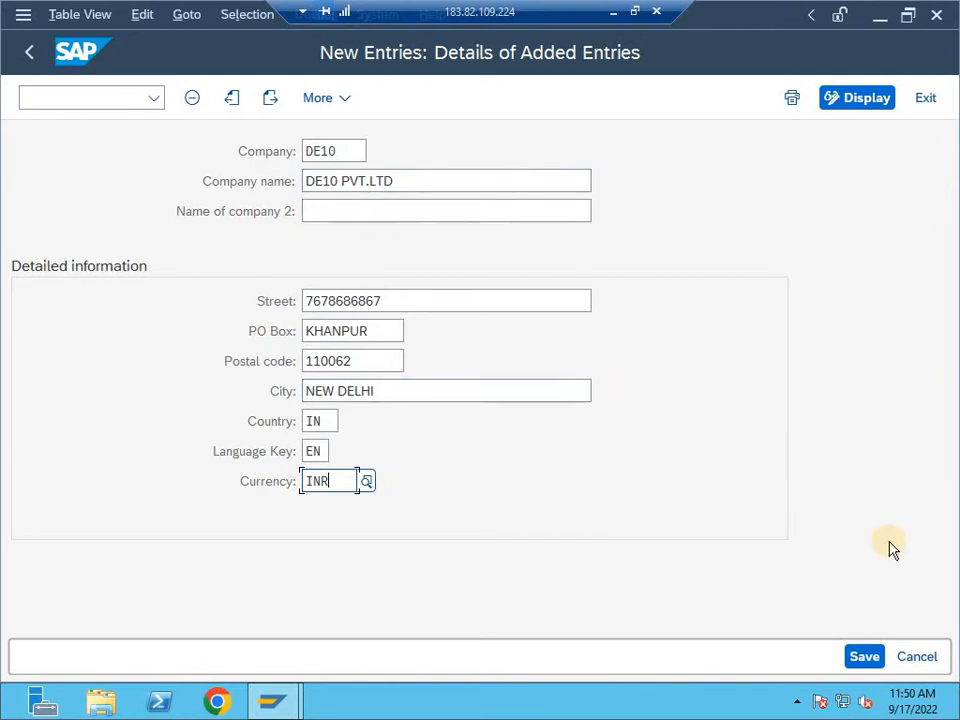
{"action": "left_click", "coordinate": [858, 657]}
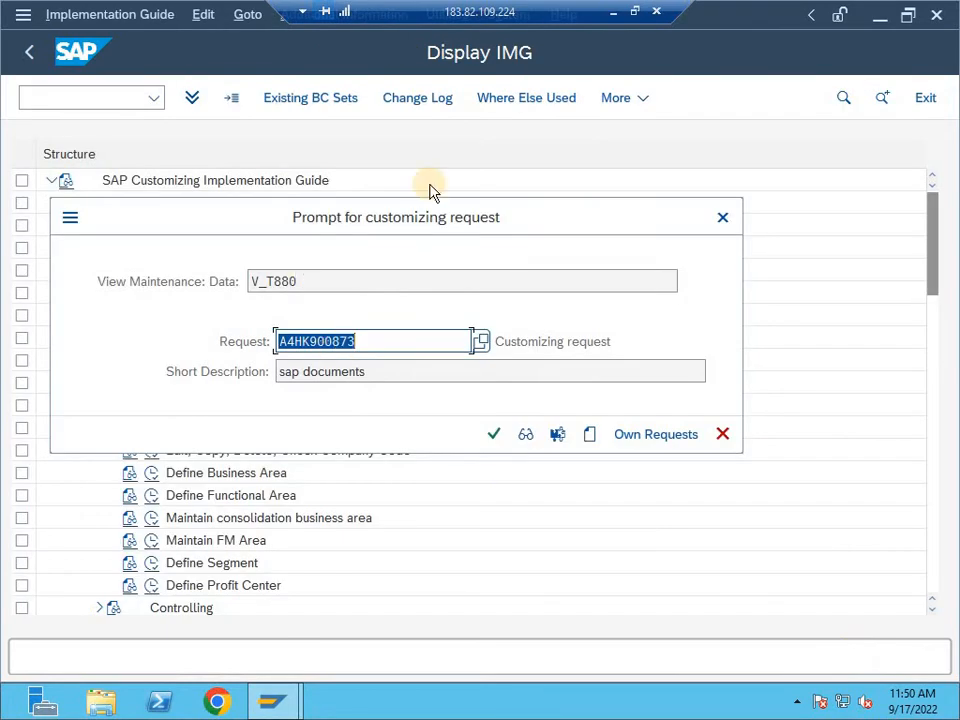
{"action": "left_click", "coordinate": [494, 436]}
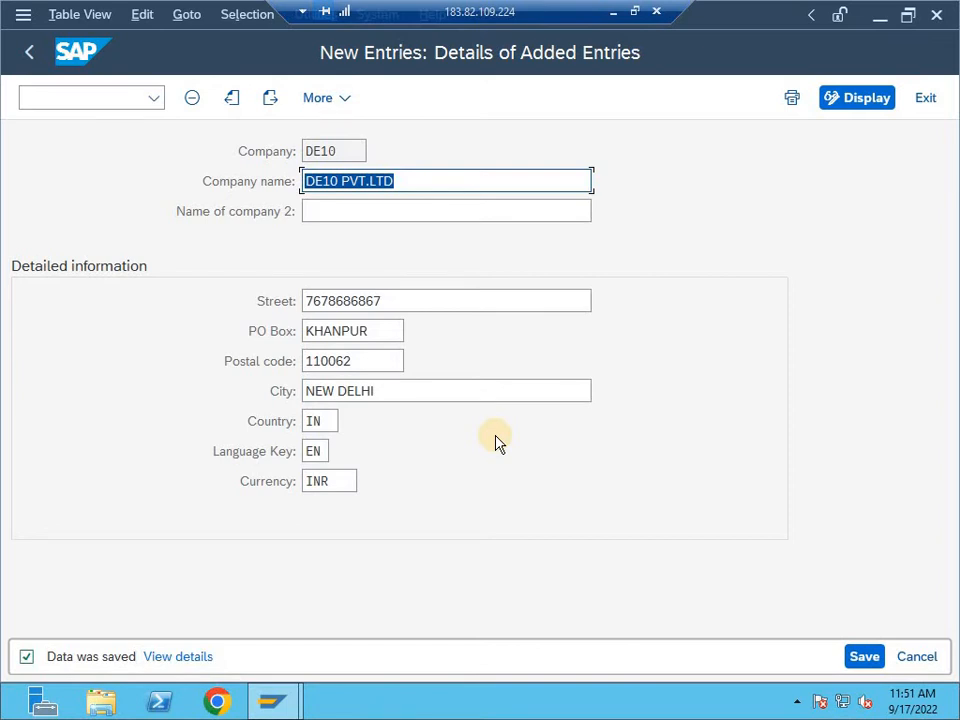
- Return to the company overview, position the list on DE10 and open its details to check the entry
{"action": "key", "text": "F3"}
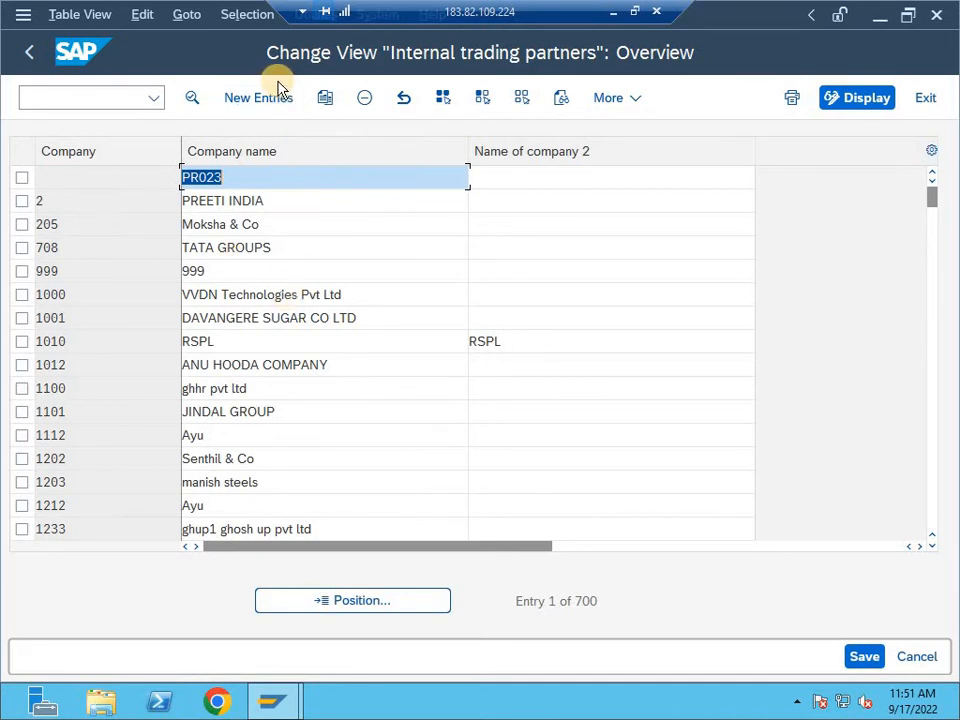
{"action": "left_click", "coordinate": [380, 603]}
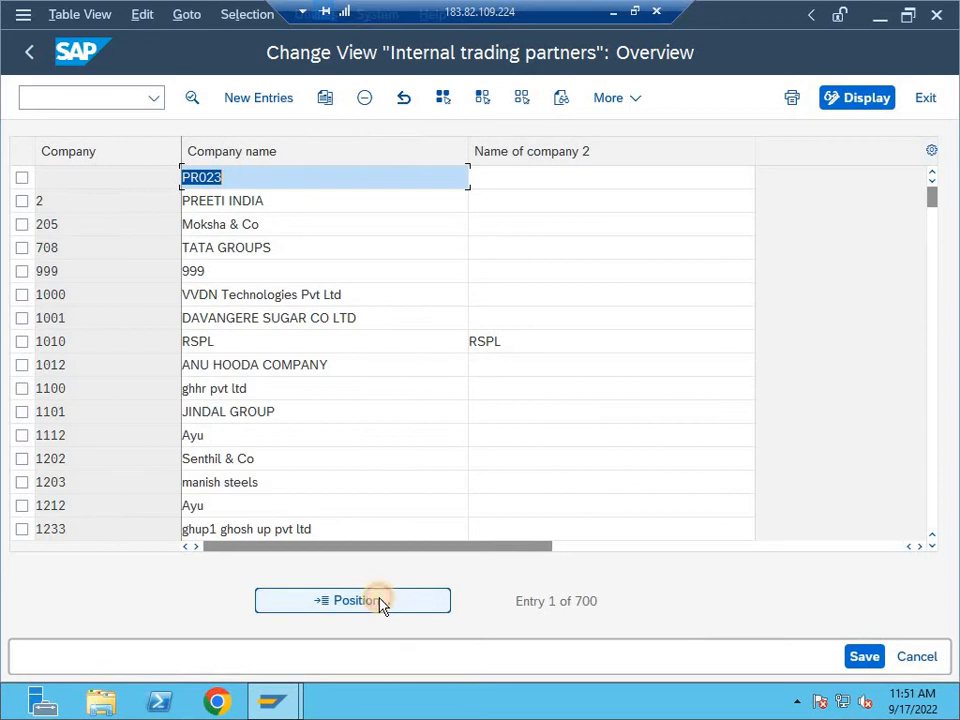
{"action": "type", "text": "DE10"}
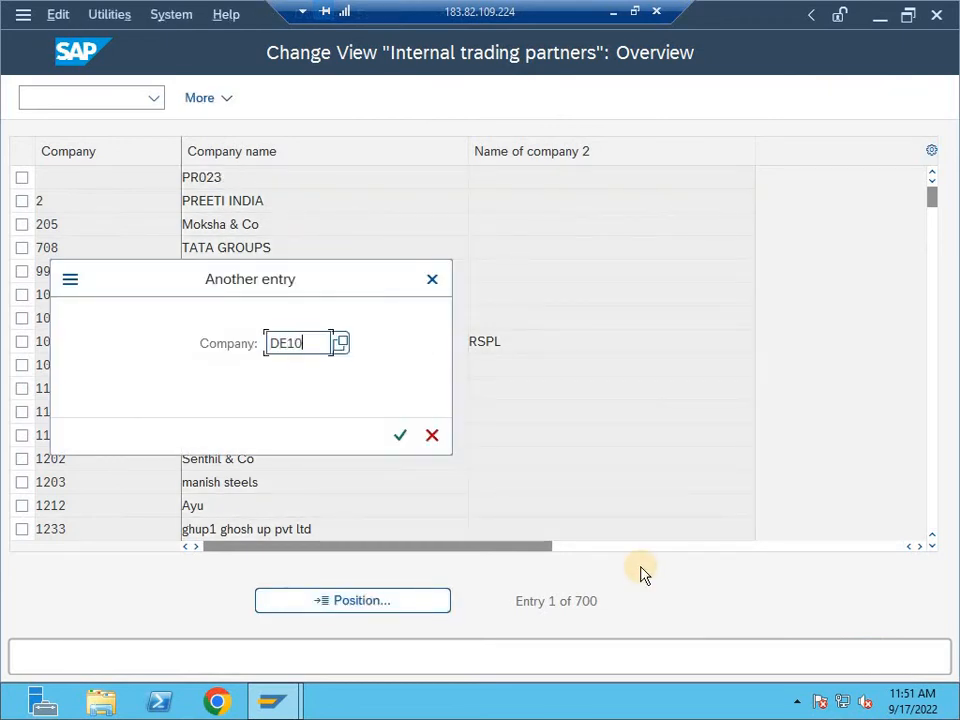
{"action": "key", "text": "Return"}
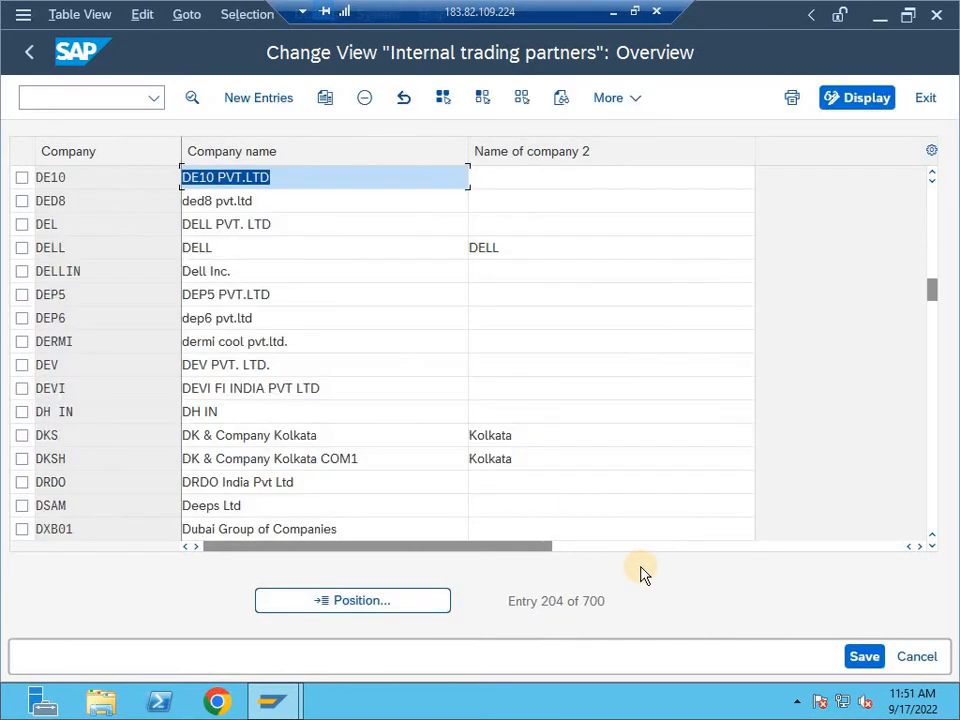
{"action": "double_click", "coordinate": [285, 183]}
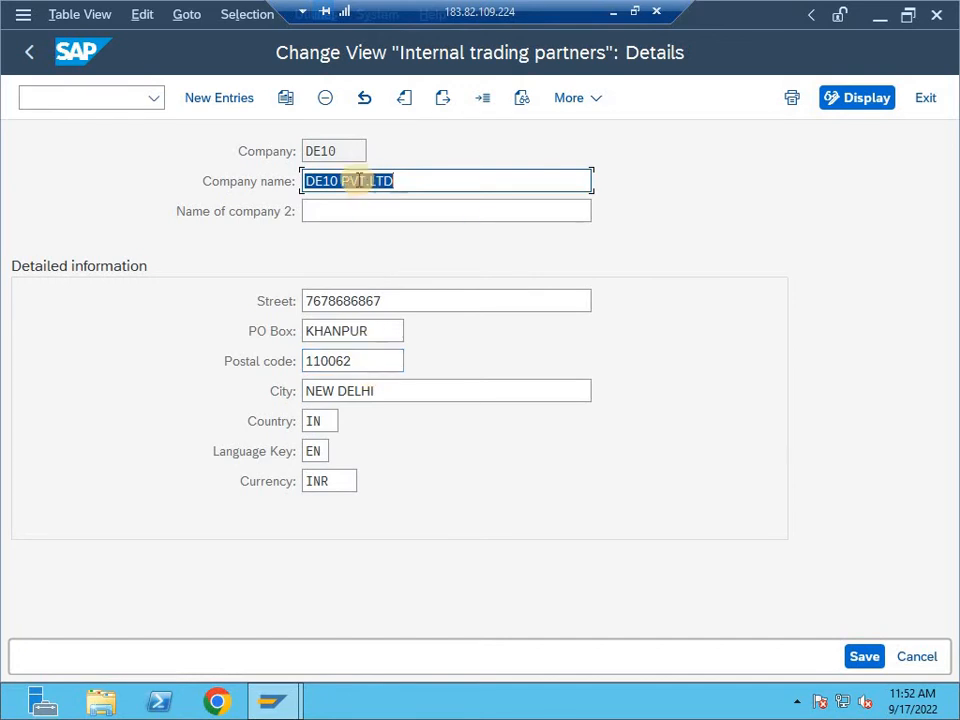
- Leave the company maintenance and the IMG, going back to the SAP Easy Access menu
{"action": "left_click", "coordinate": [29, 55]}
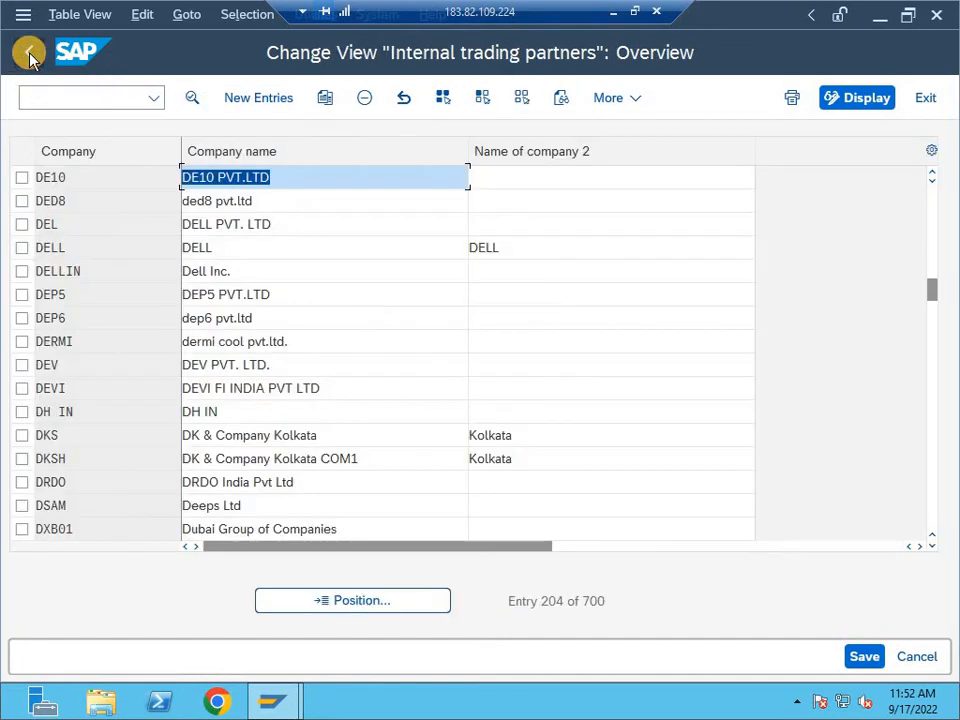
{"action": "left_click", "coordinate": [29, 55]}
{"action": "left_click", "coordinate": [29, 55]}
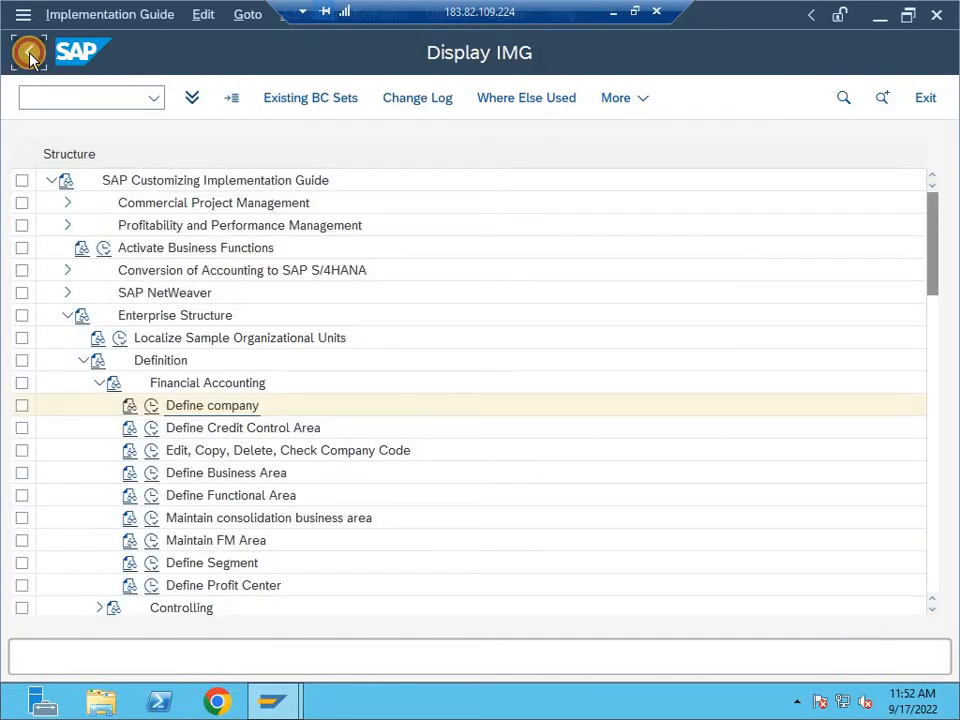
{"action": "left_click", "coordinate": [29, 55]}
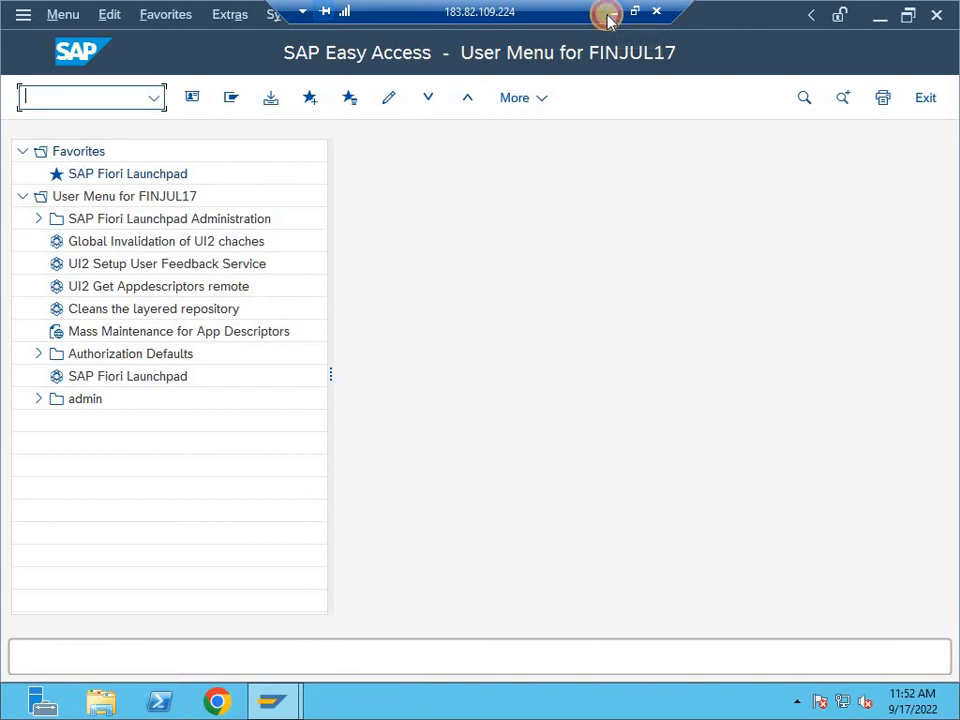
- Switch to the Excel notes, review the Define company path in cell A2 and return to the remote SAP session
{"action": "left_click", "coordinate": [610, 15]}
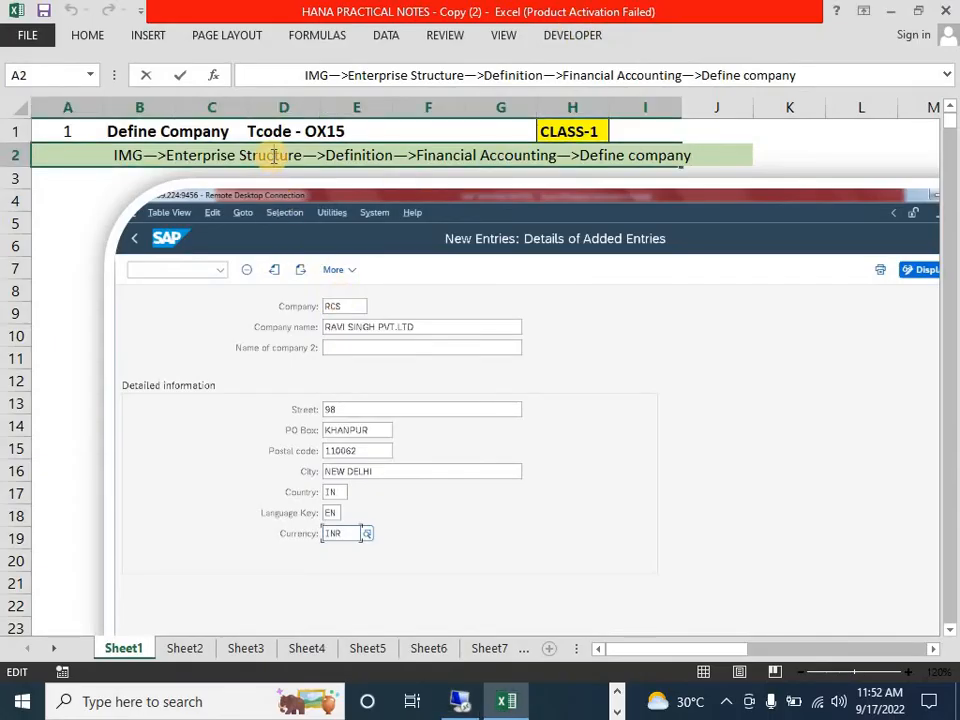
{"action": "left_click", "coordinate": [82, 238]}
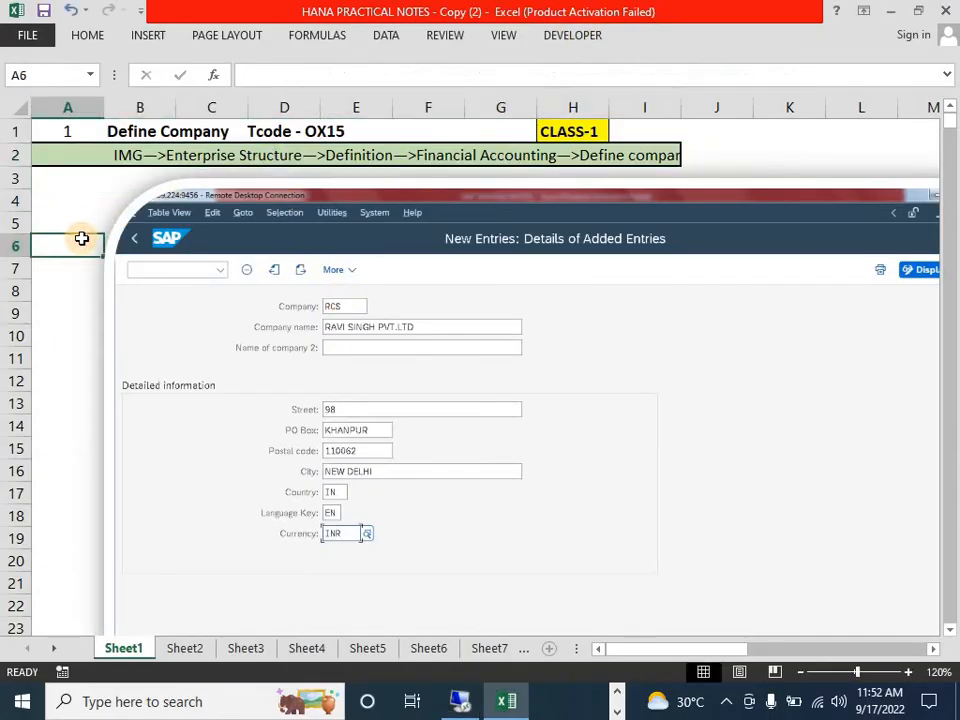
{"action": "left_click", "coordinate": [115, 150]}
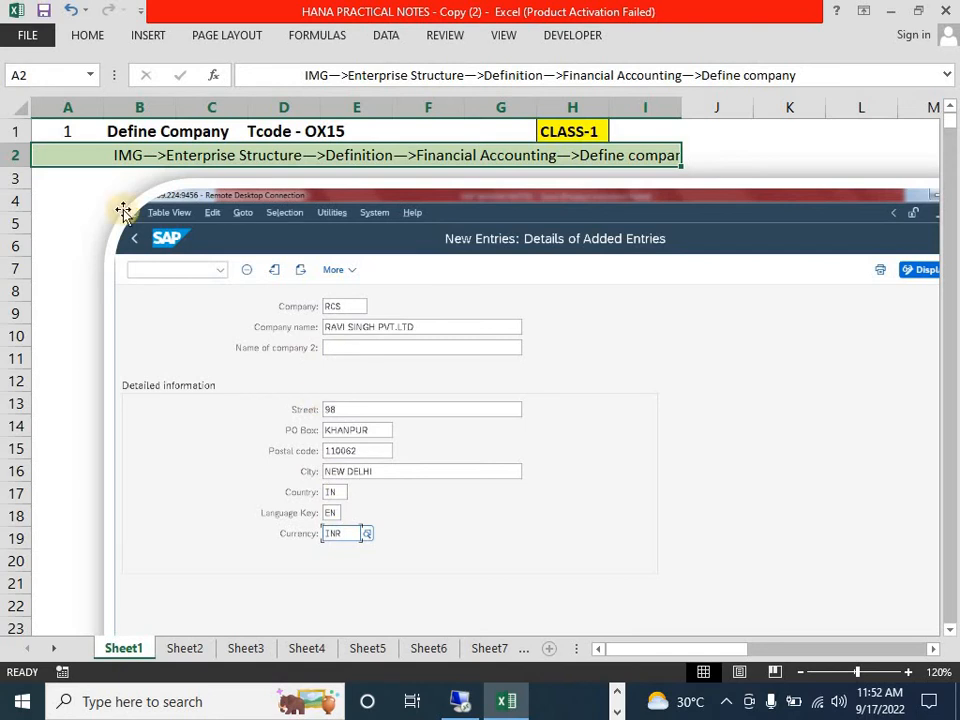
{"action": "left_click", "coordinate": [59, 200]}
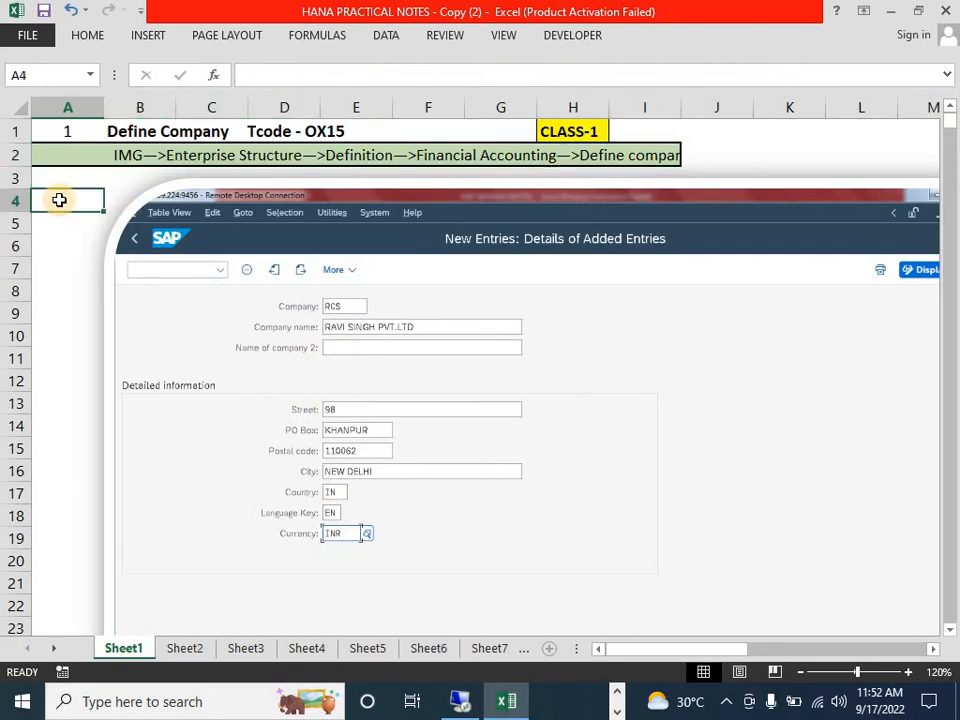
{"action": "left_click", "coordinate": [497, 150]}
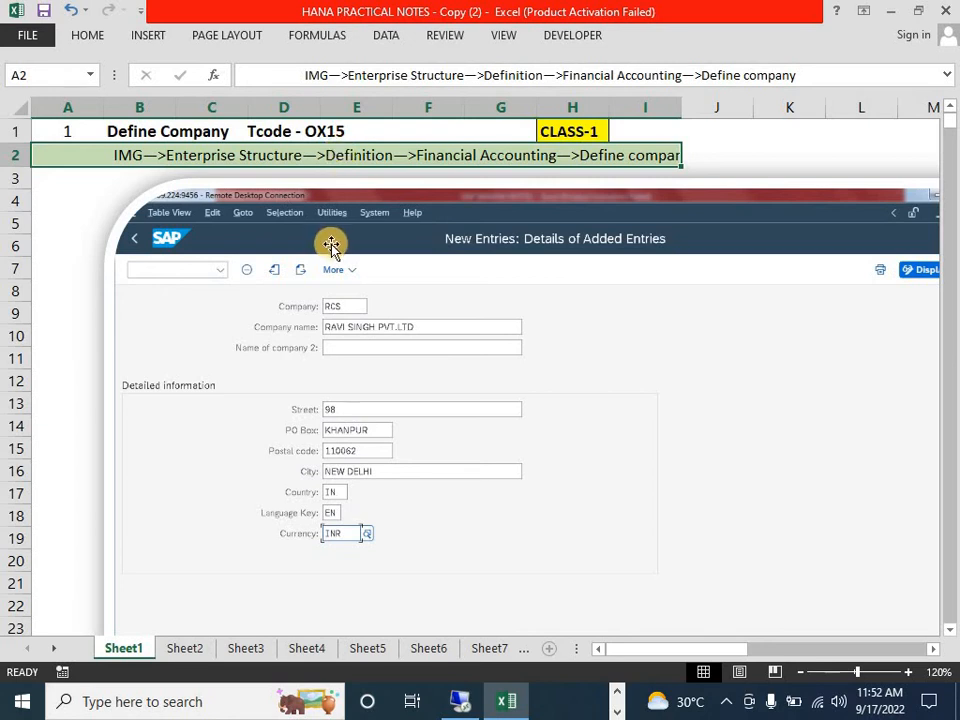
{"action": "left_click", "coordinate": [460, 700]}
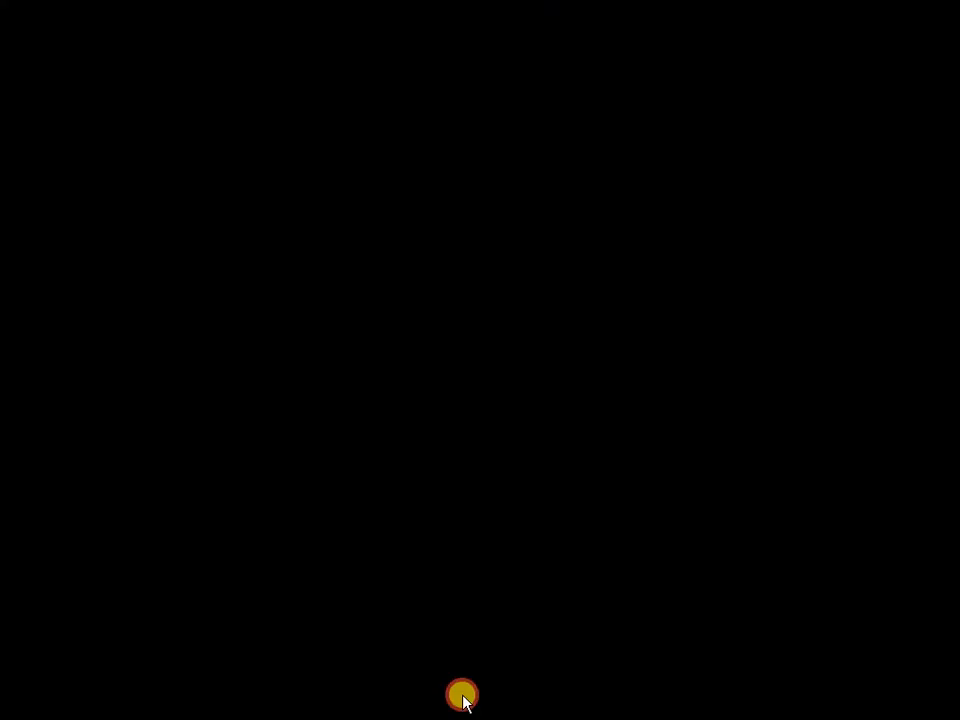
- Run transaction OX15 and open a blank entry form for a new company
{"action": "left_click", "coordinate": [92, 98]}
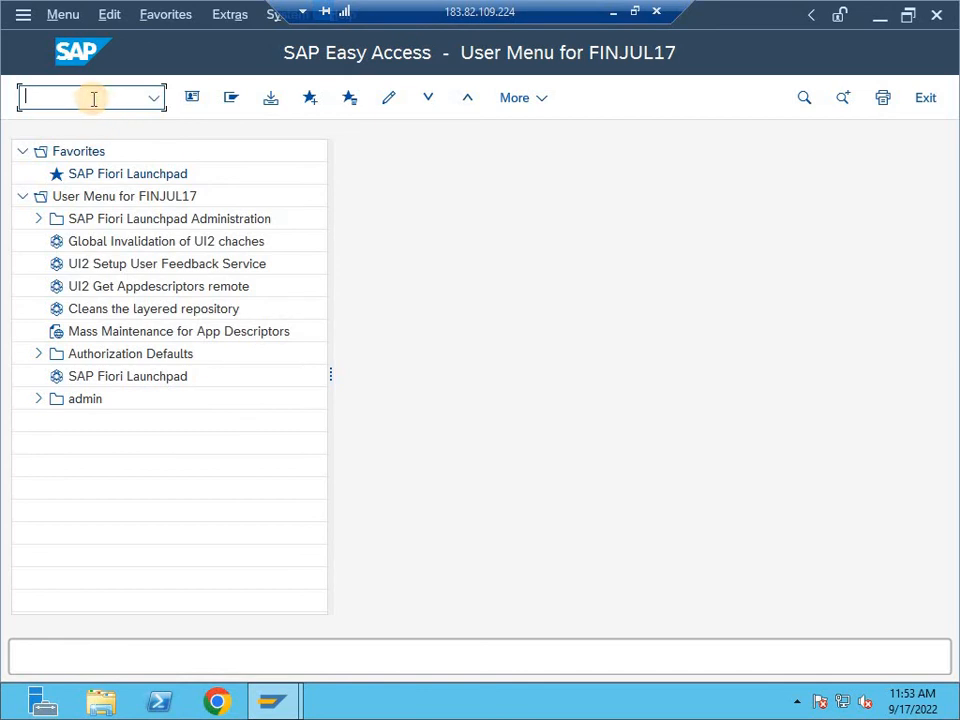
{"action": "type", "text": "OX15"}
{"action": "key", "text": "Return"}
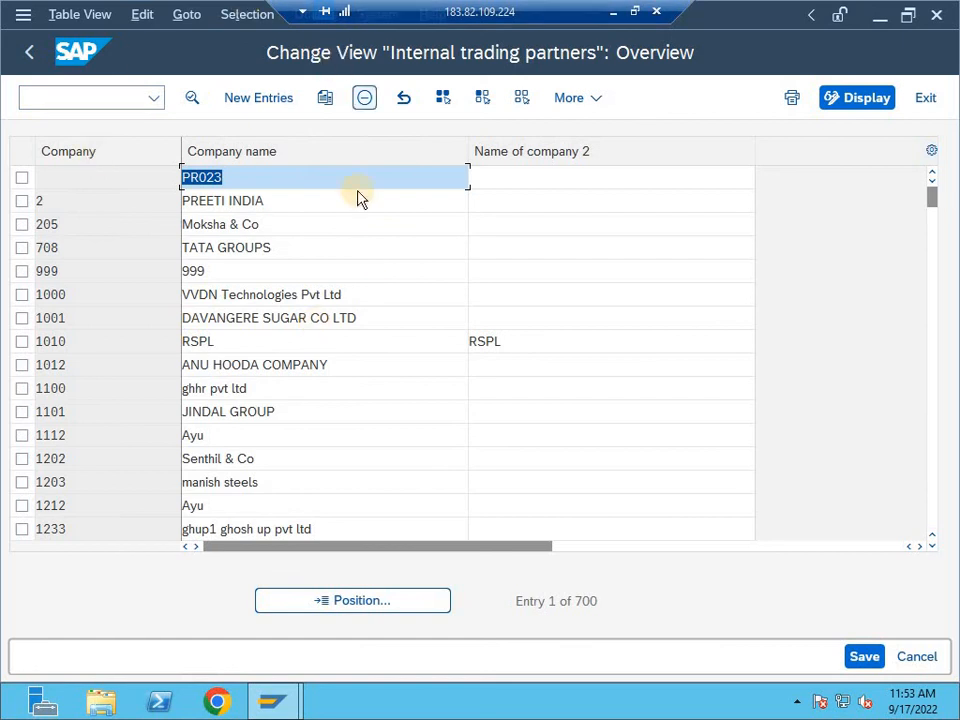
{"action": "left_click", "coordinate": [244, 97]}
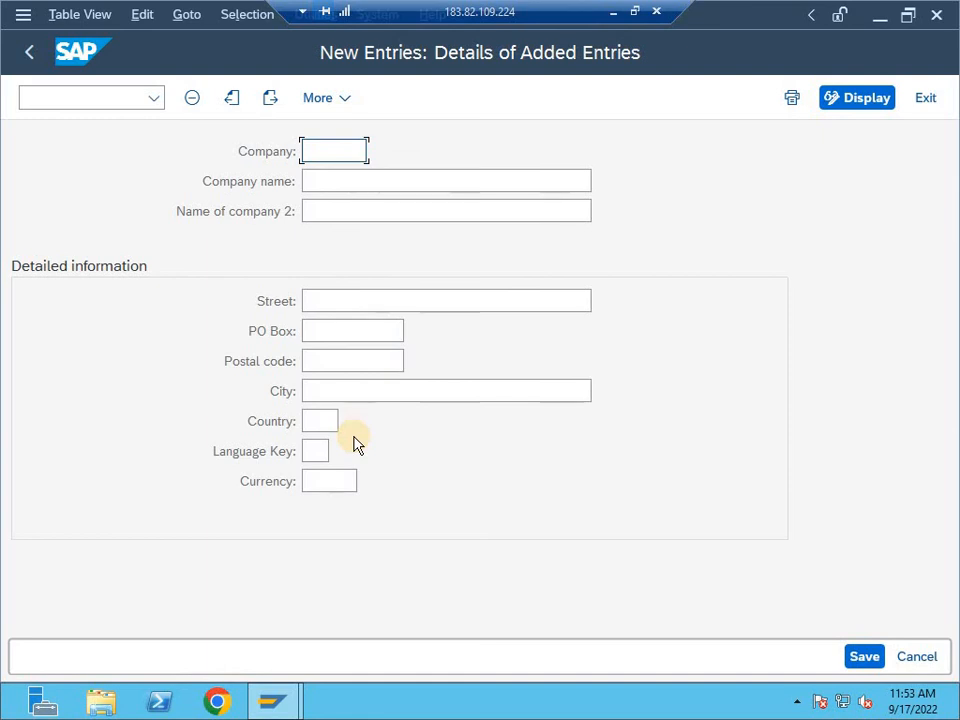
- Leave the blank company form and the internal trading partners overview, going back to SAP Easy Access
{"action": "left_click", "coordinate": [30, 45]}
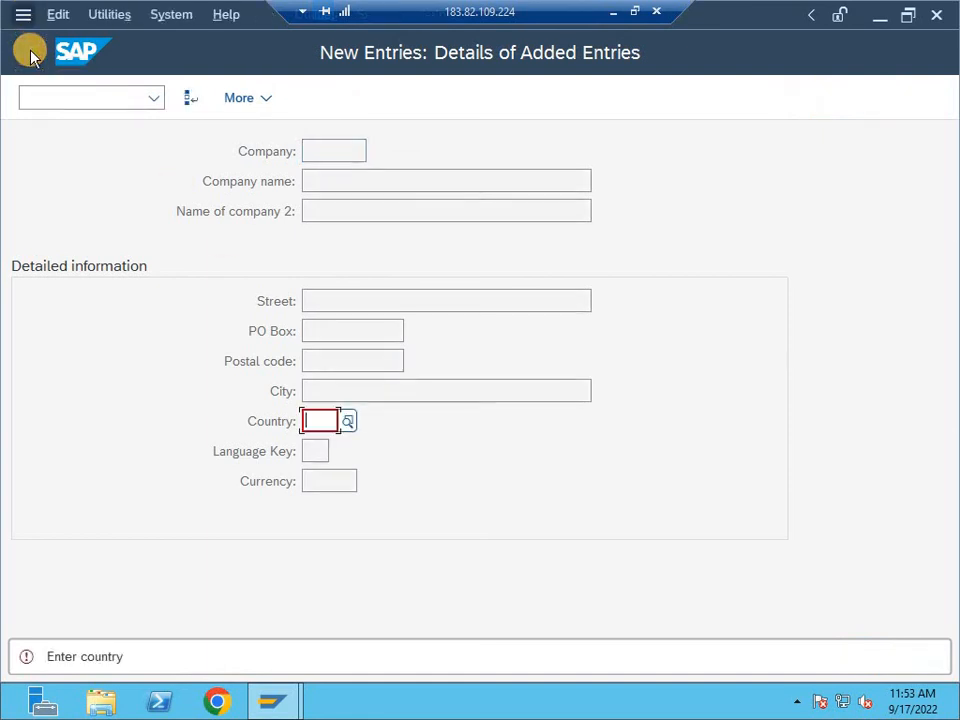
{"action": "key", "text": "Escape"}
{"action": "key", "text": "Escape"}
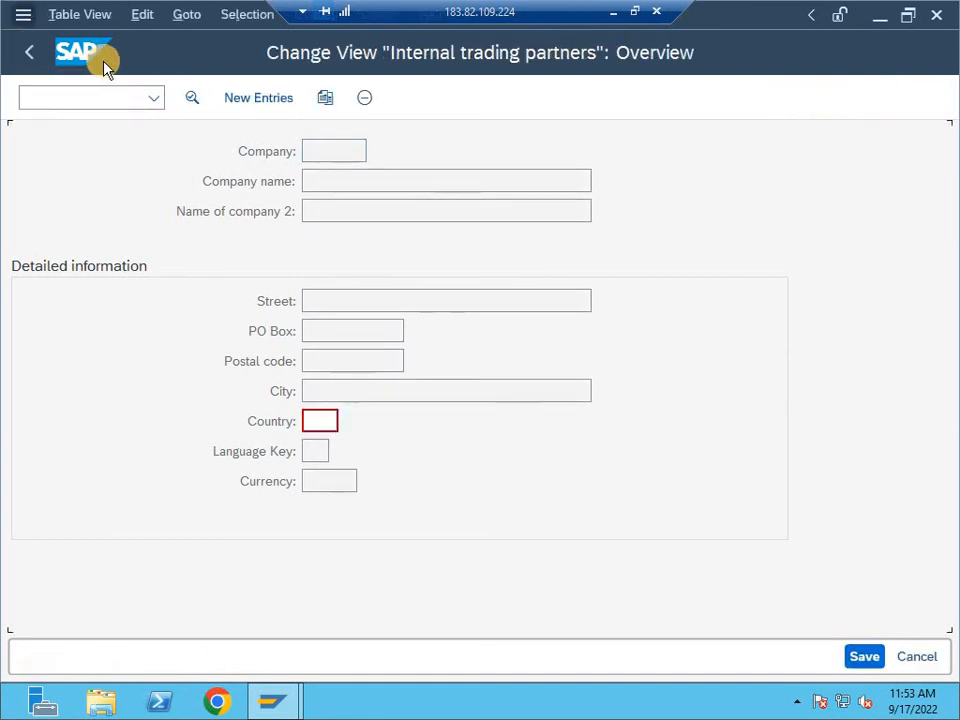
{"action": "key", "text": "Escape"}
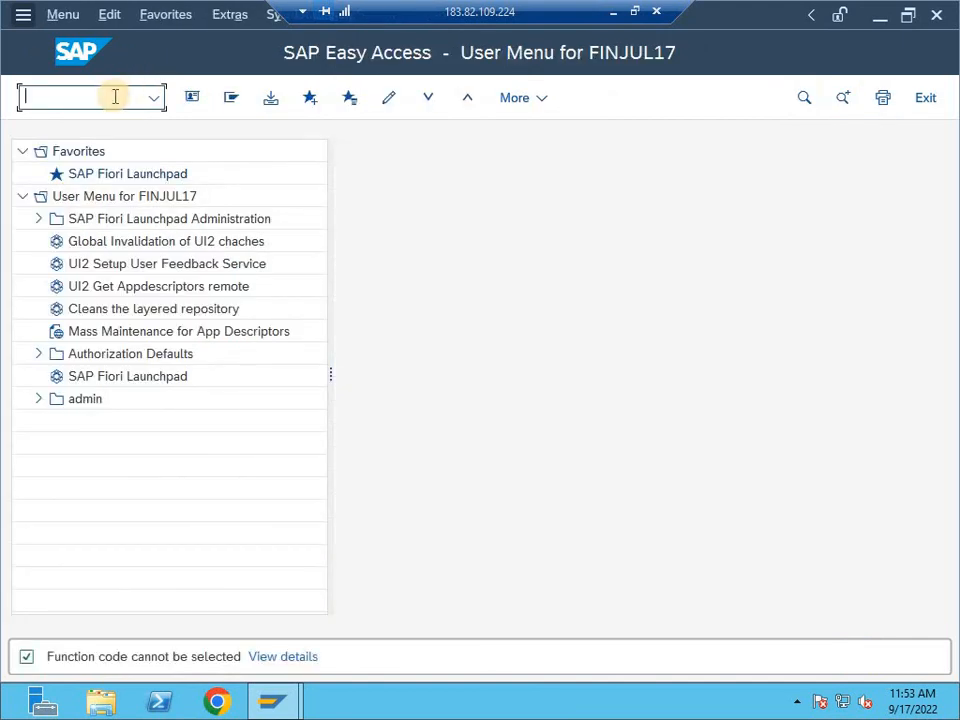
- Run SPRO, expand the SAP Reference IMG to Enterprise Structure, Definition, Financial Accounting to locate Define company, and return to SAP Easy Access
{"action": "type", "text": "SPRO"}
{"action": "key", "text": "Return"}
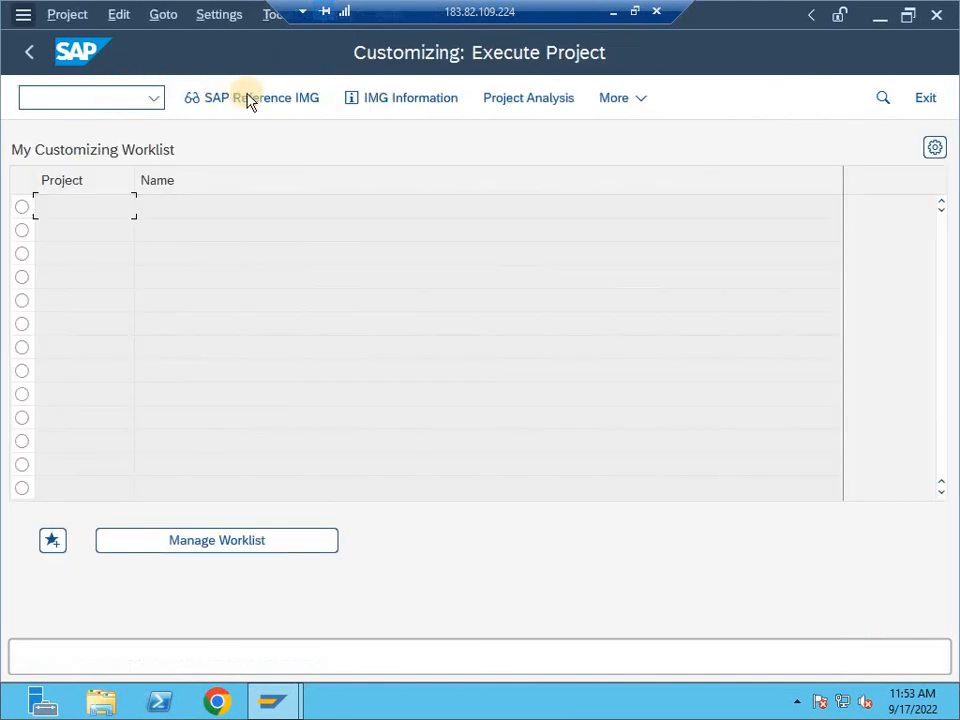
{"action": "left_click", "coordinate": [260, 100]}
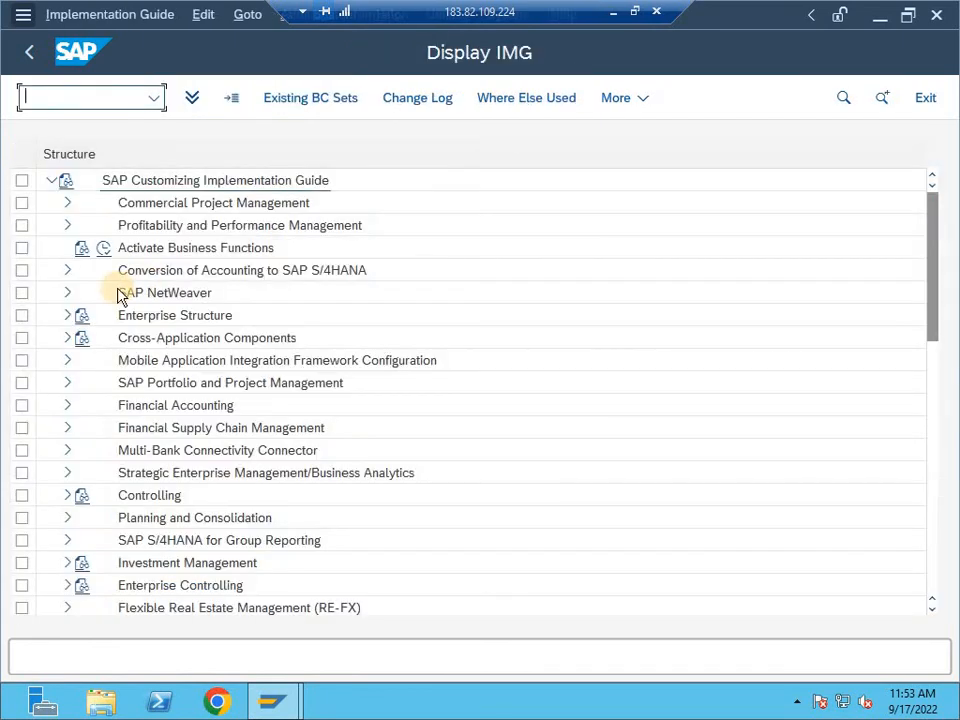
{"action": "left_click", "coordinate": [64, 318]}
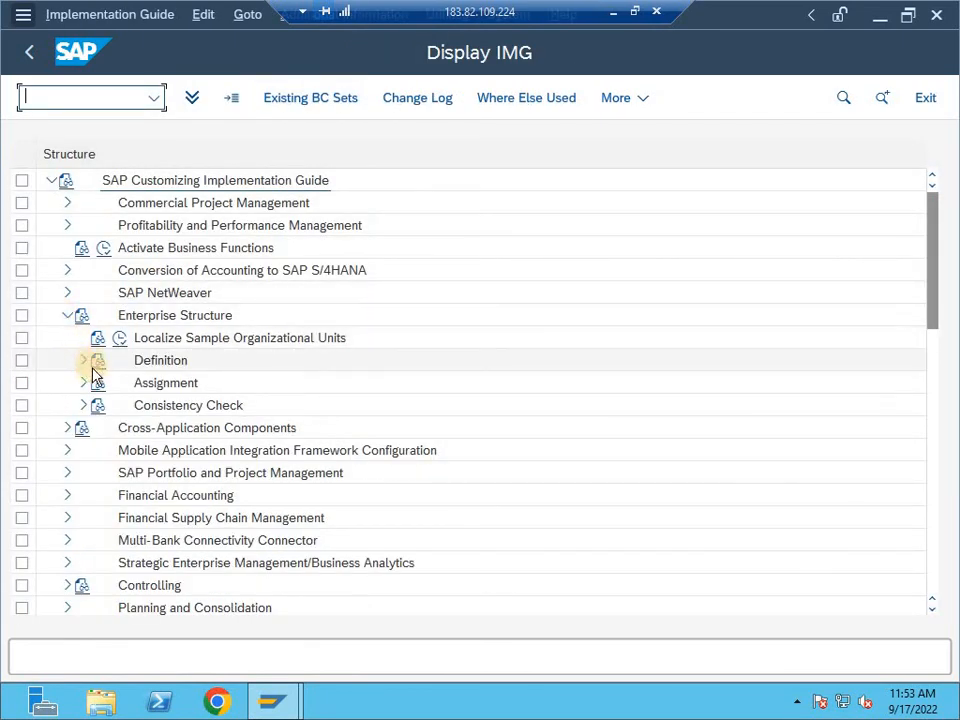
{"action": "left_click", "coordinate": [84, 361]}
{"action": "left_click", "coordinate": [100, 383]}
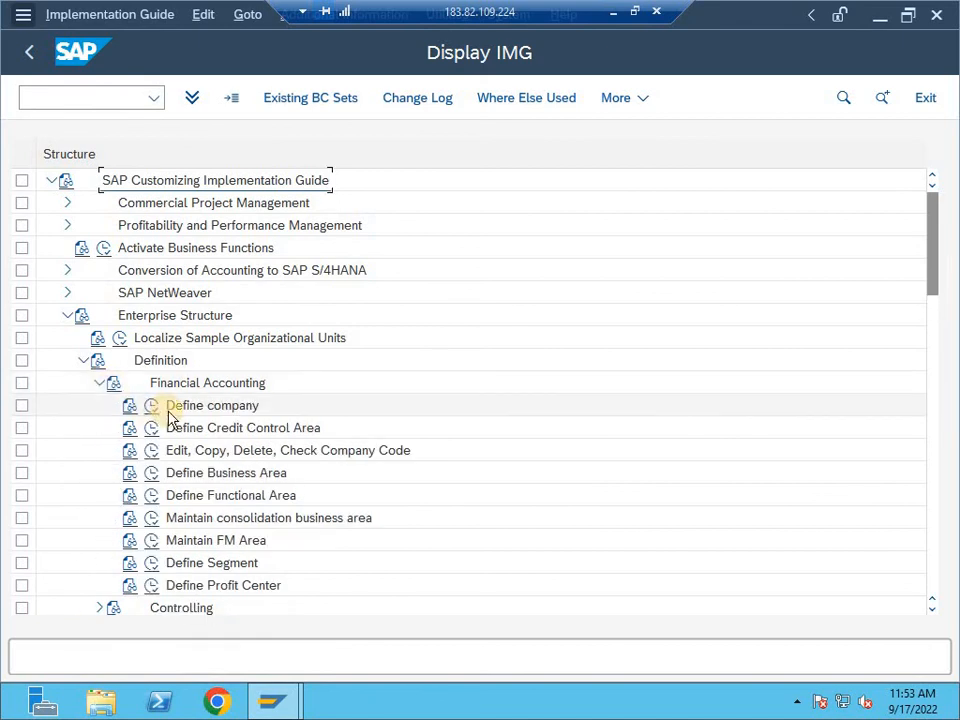
{"action": "key", "text": "F3"}
{"action": "key", "text": "F3"}
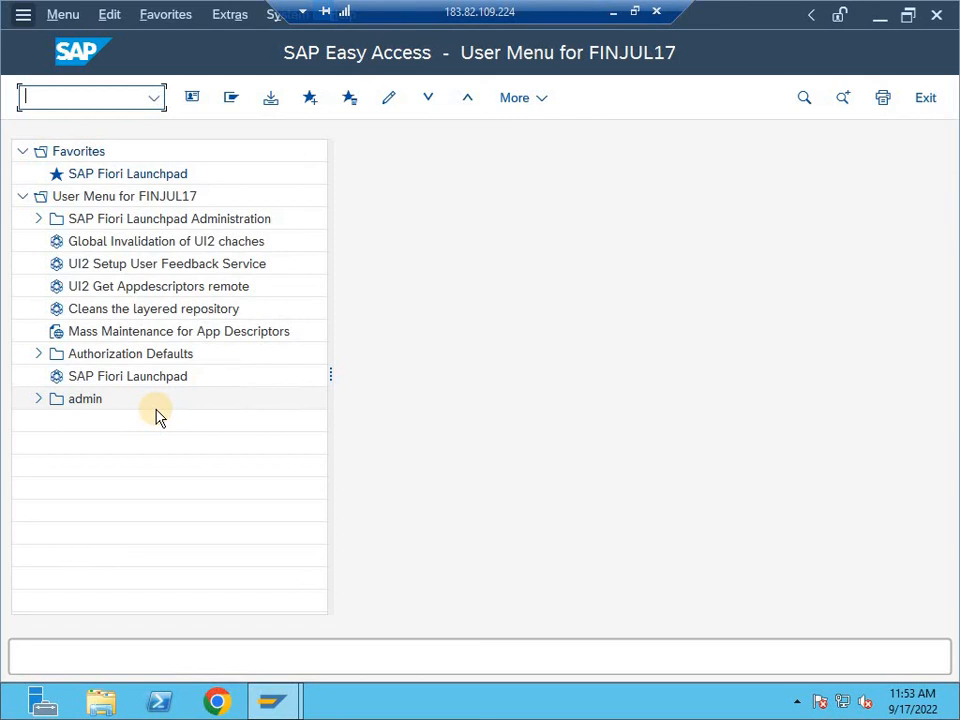
- Switch to the Excel practical notes and review the Define Company heading, IMG path and sample entry on Sheet1
{"action": "left_click", "coordinate": [614, 11]}
{"action": "left_click", "coordinate": [56, 310]}
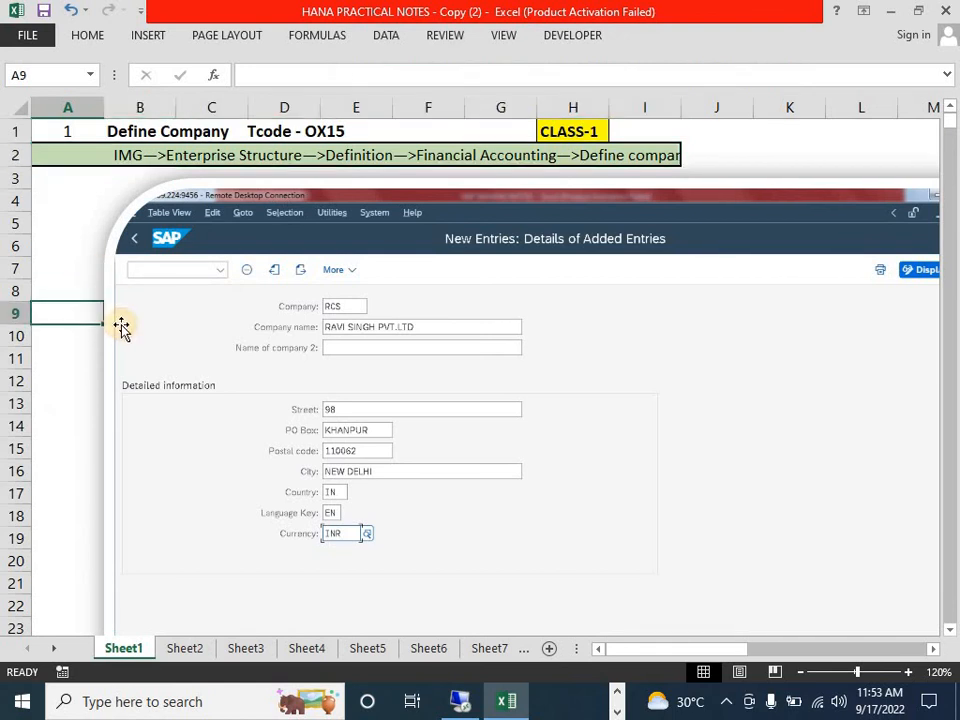
{"action": "key", "text": "shift+F8"}
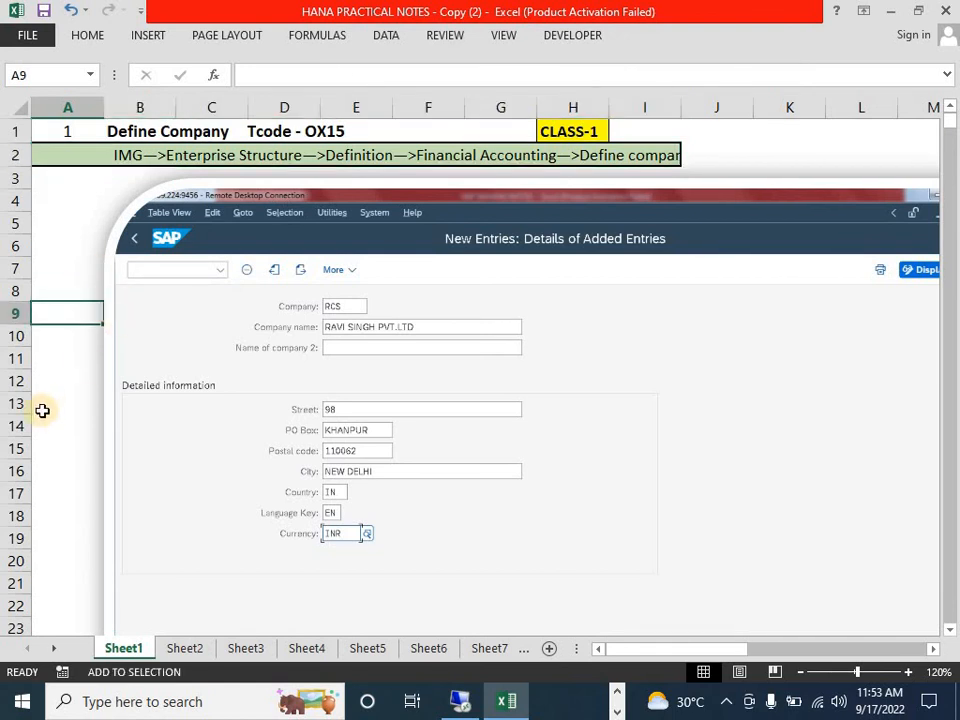
{"action": "left_click", "coordinate": [67, 432]}
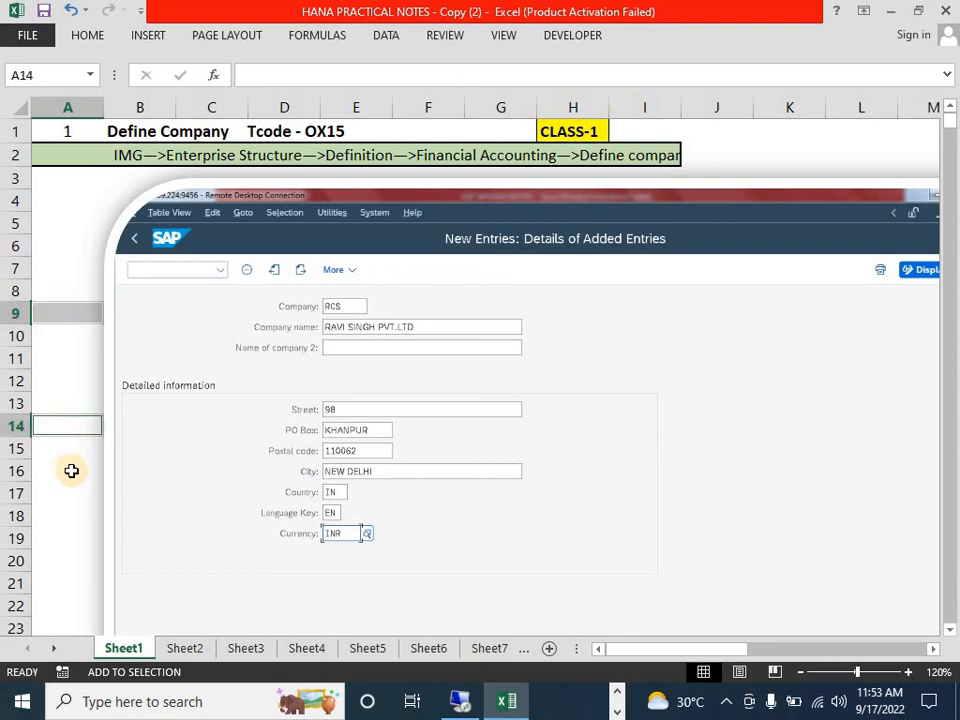
{"action": "left_click", "coordinate": [71, 471]}
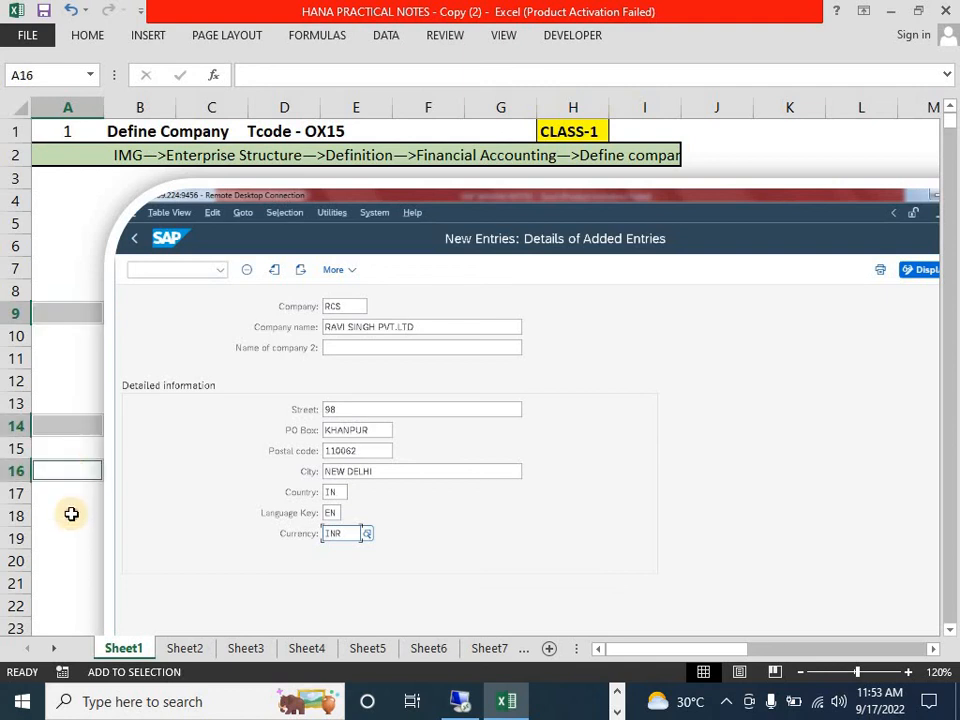
{"action": "left_click", "coordinate": [71, 514]}
{"action": "key", "text": "shift+F8"}
{"action": "left_click", "coordinate": [69, 380]}
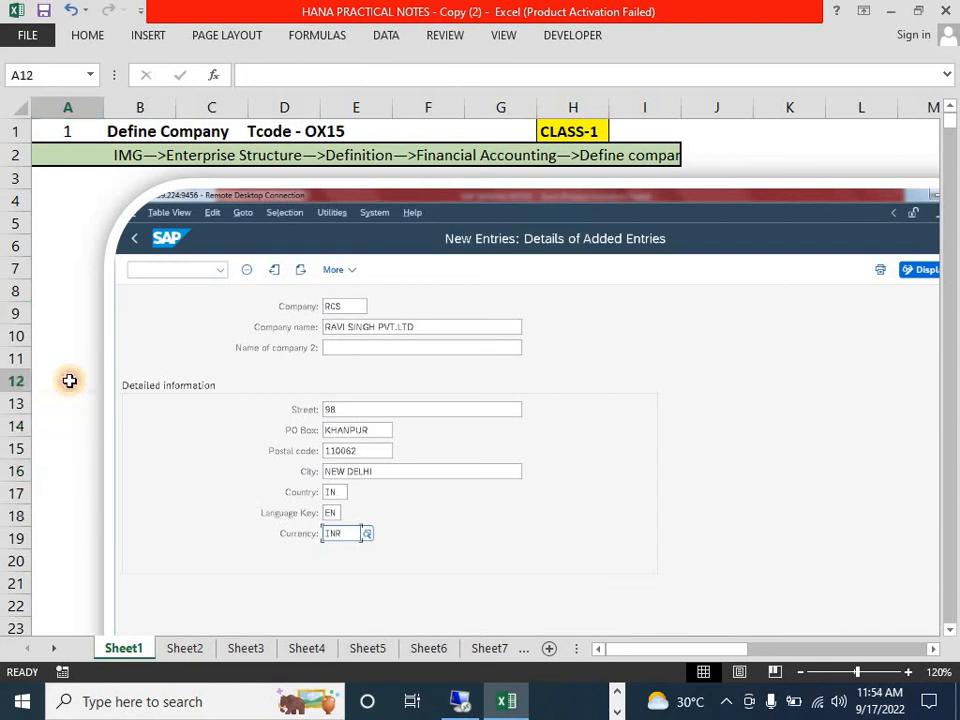